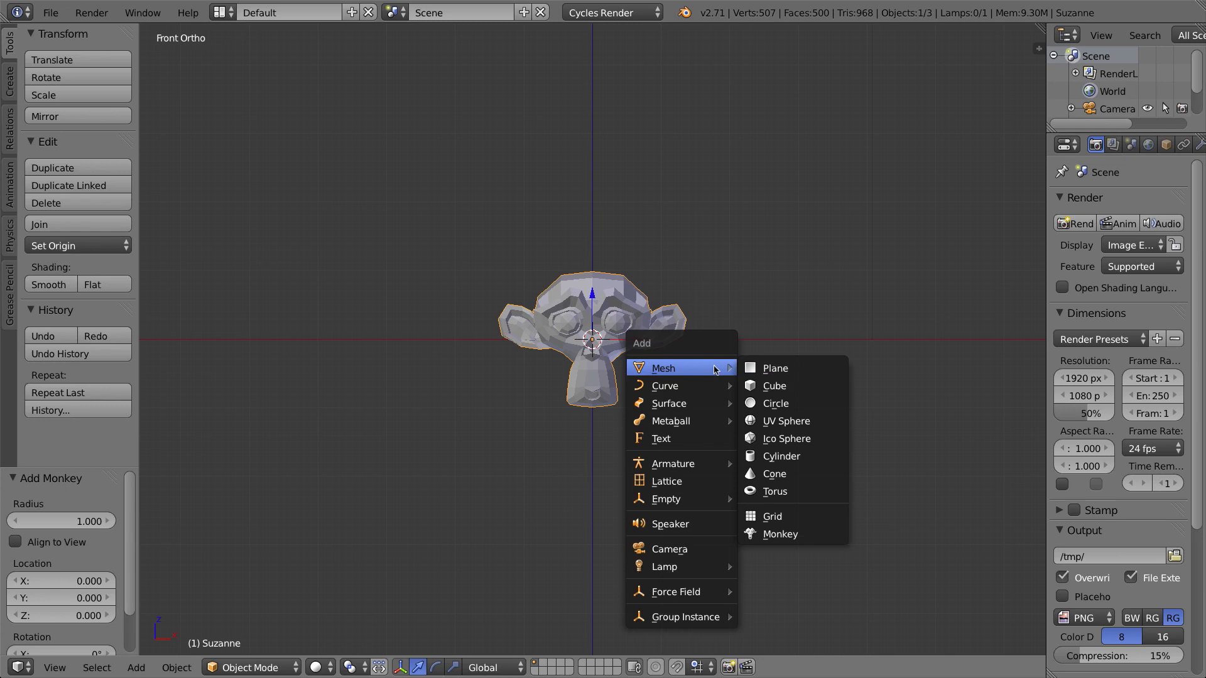
# - Add a torus mesh and move it about 1.684 units along the X axis, beside the monkey head
pyautogui.click(796, 487)
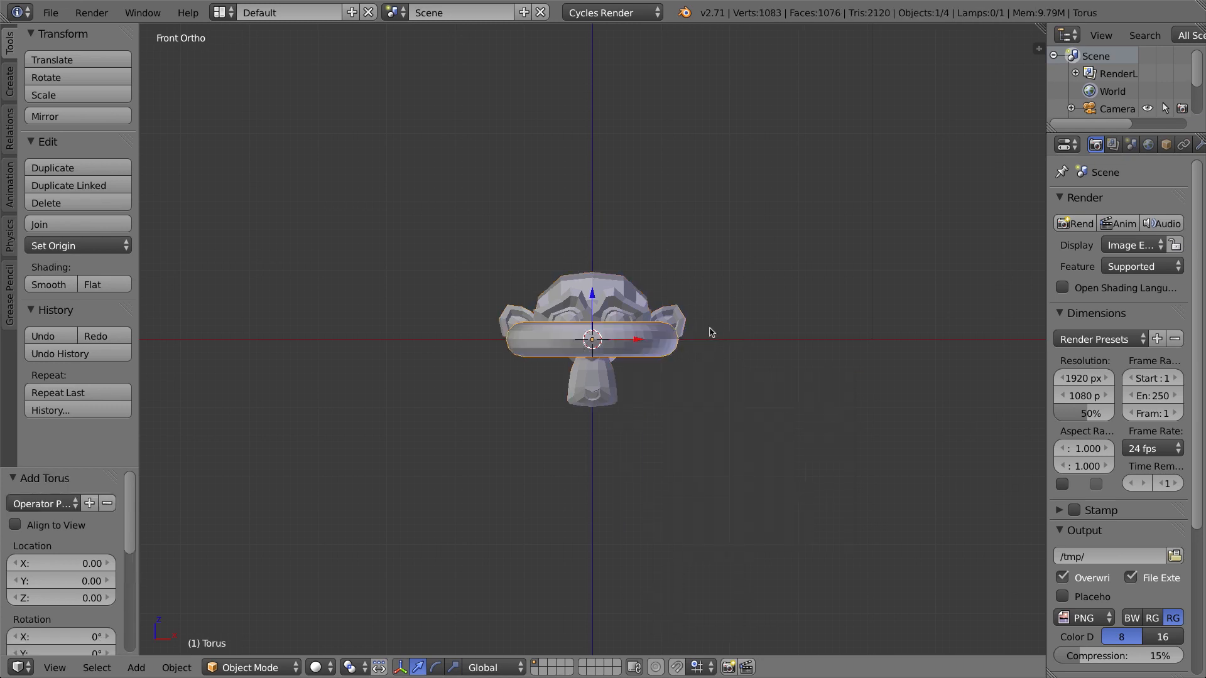
pyautogui.moveTo(637, 339); pyautogui.dragTo(751, 339)
pyautogui.moveTo(752, 339); pyautogui.dragTo(738, 326, button='middle')
pyautogui.press('KP_1')
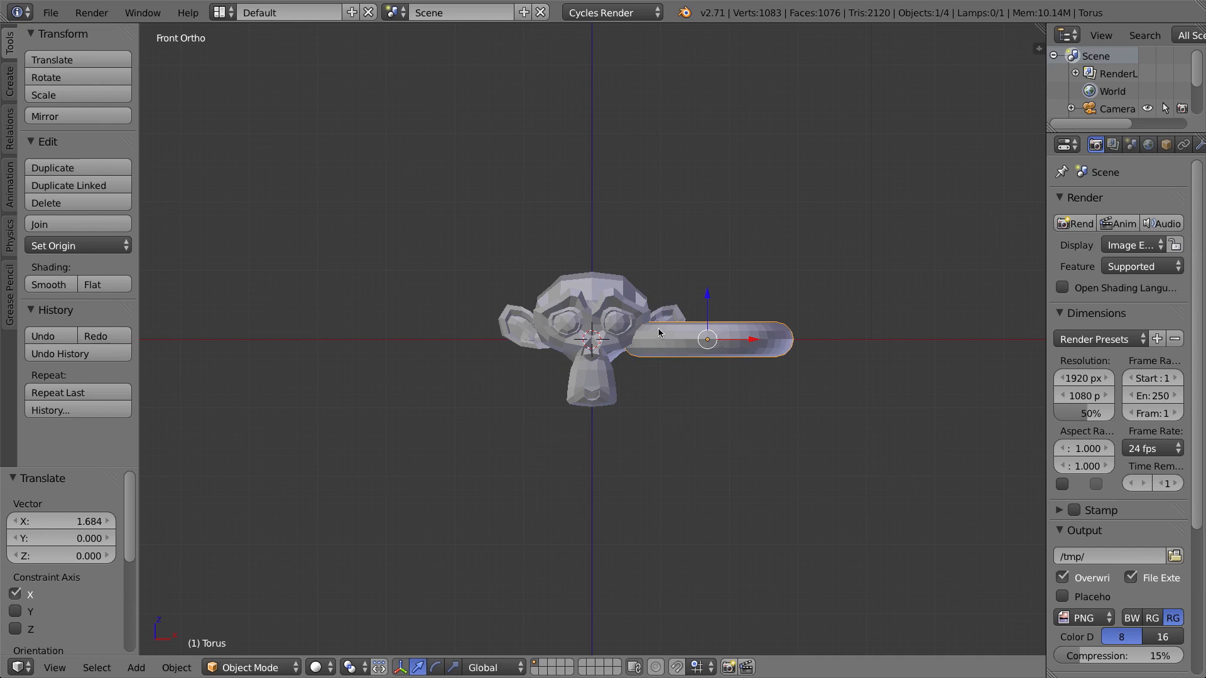
# - Compare the transform and dimension values of the monkey head and the torus as two separate objects
pyautogui.rightClick(618, 305)
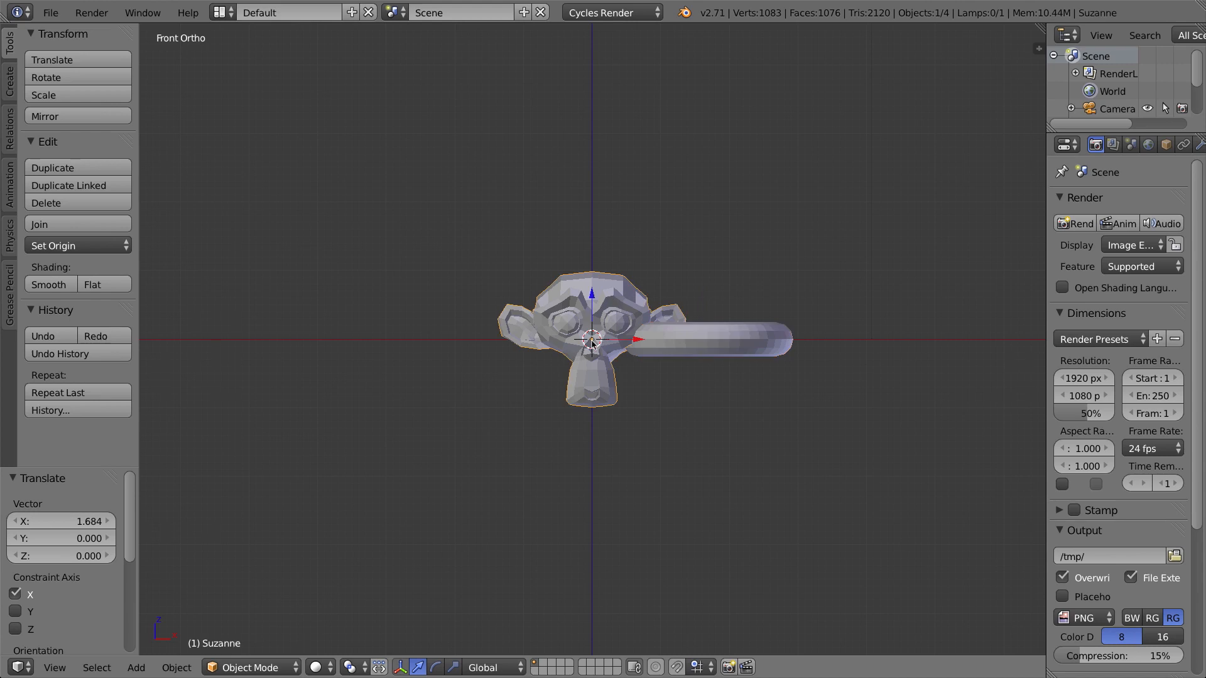
pyautogui.scroll(7, 592, 342)
pyautogui.rightClick(872, 333)
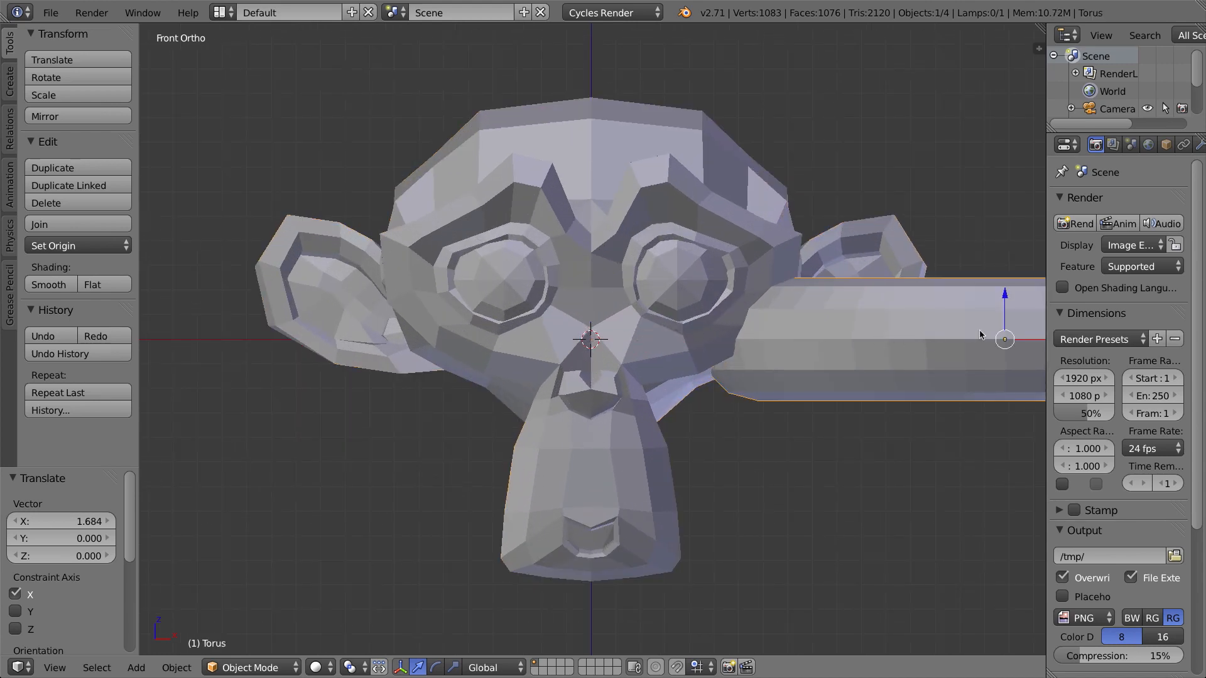
pyautogui.scroll(-2, 980, 334)
pyautogui.moveTo(806, 353); pyautogui.dragTo(957, 334, button='middle')
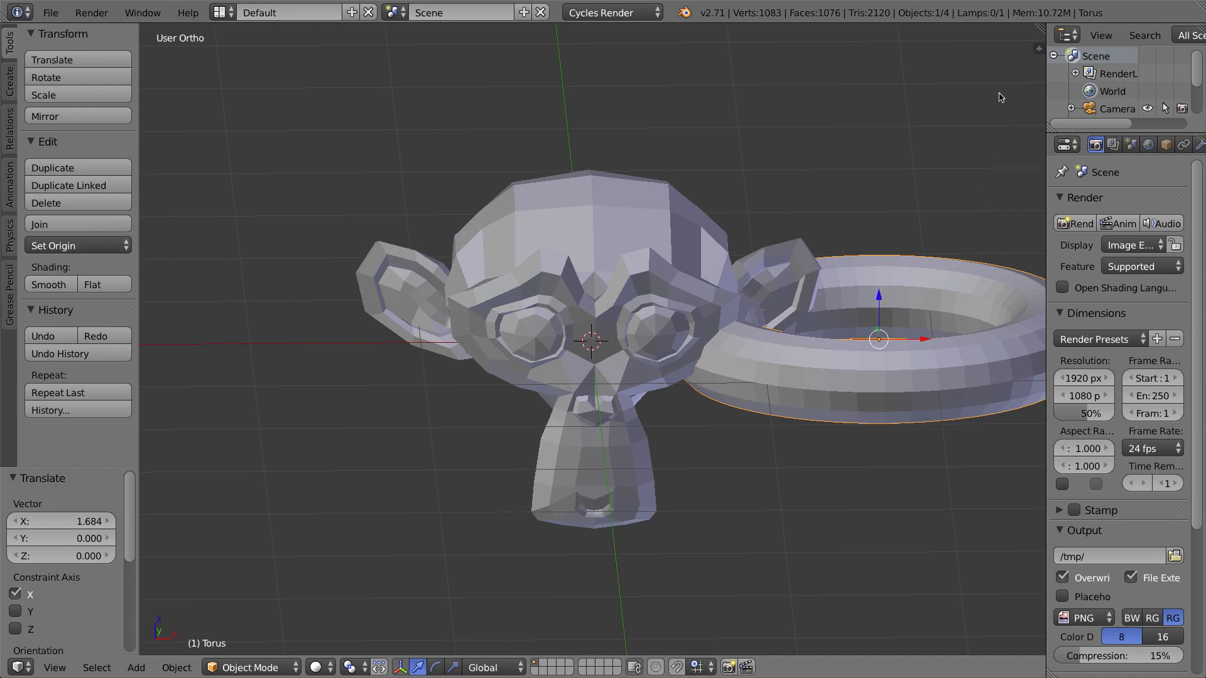
pyautogui.click(1038, 49)
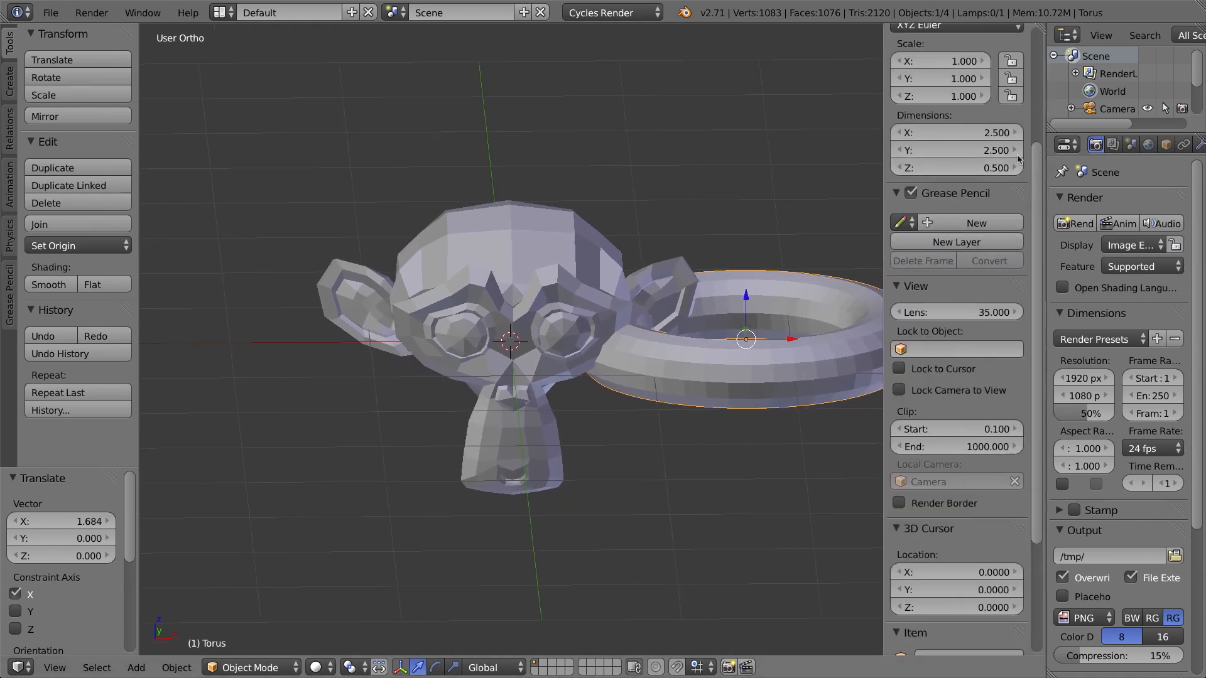
pyautogui.scroll(6, 1022, 41)
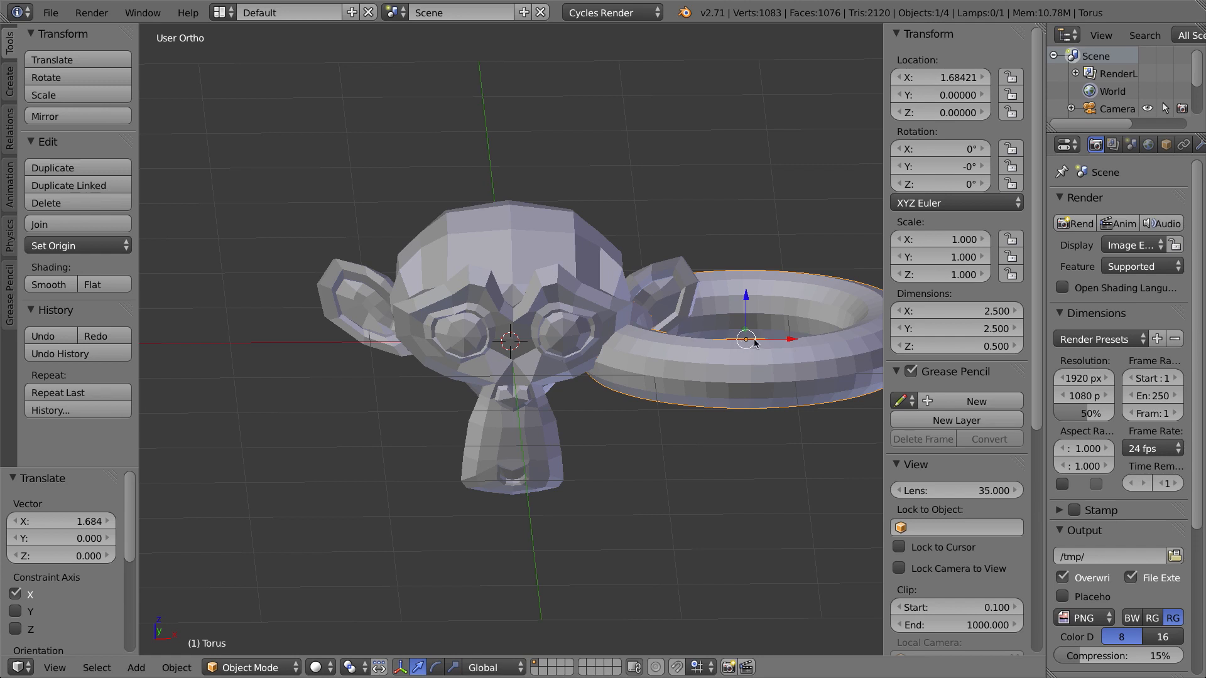
pyautogui.rightClick(515, 299)
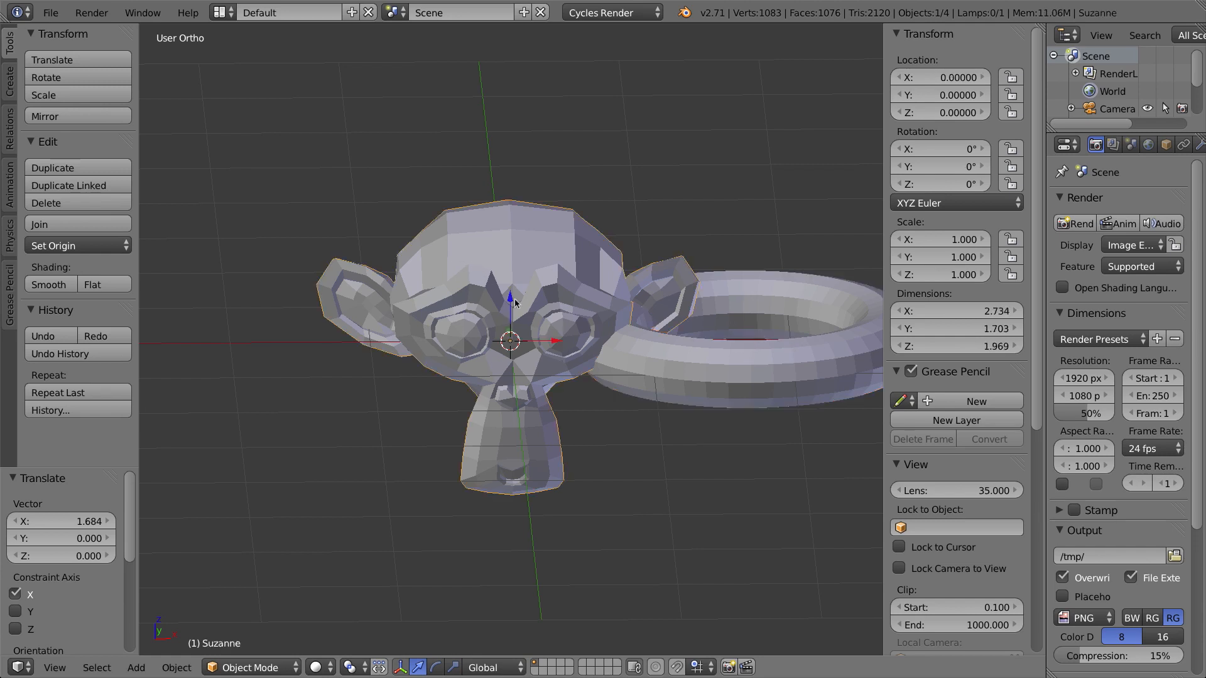
pyautogui.rightClick(789, 280)
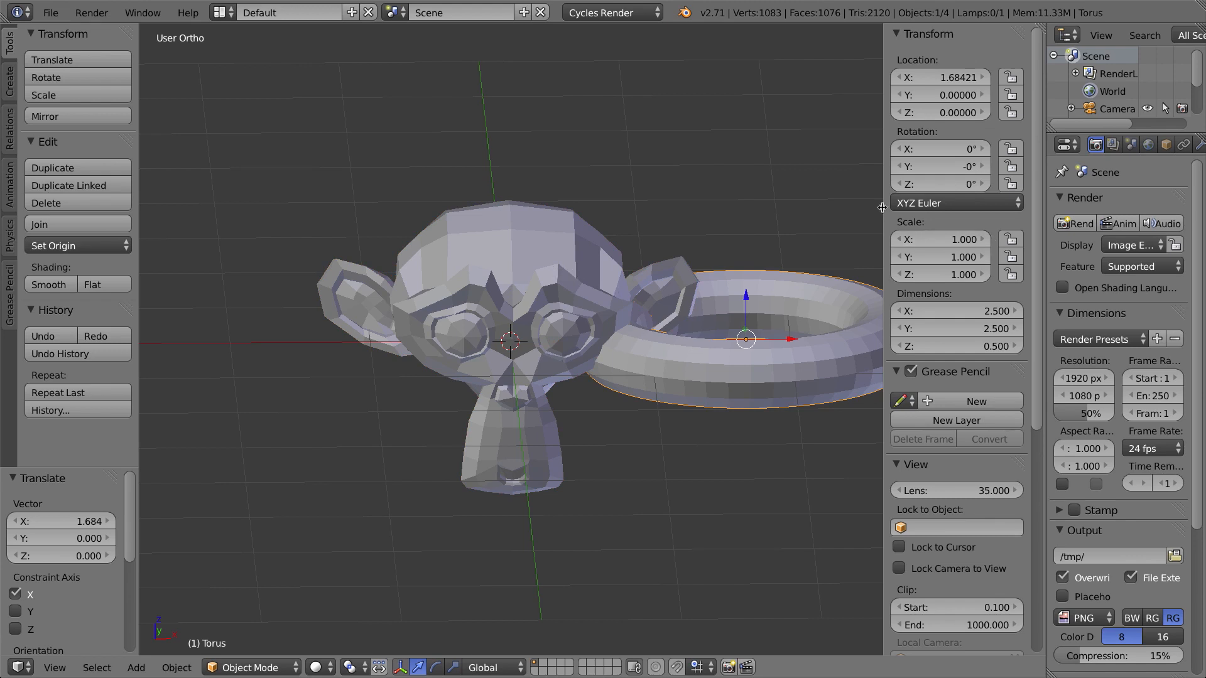
pyautogui.press('n')
# - Select the torus and the monkey head with the monkey as the active object, and join them into one object
pyautogui.keyDown('shift'); pyautogui.rightClick(597, 261); pyautogui.keyUp('shift')
pyautogui.rightClick(877, 286)
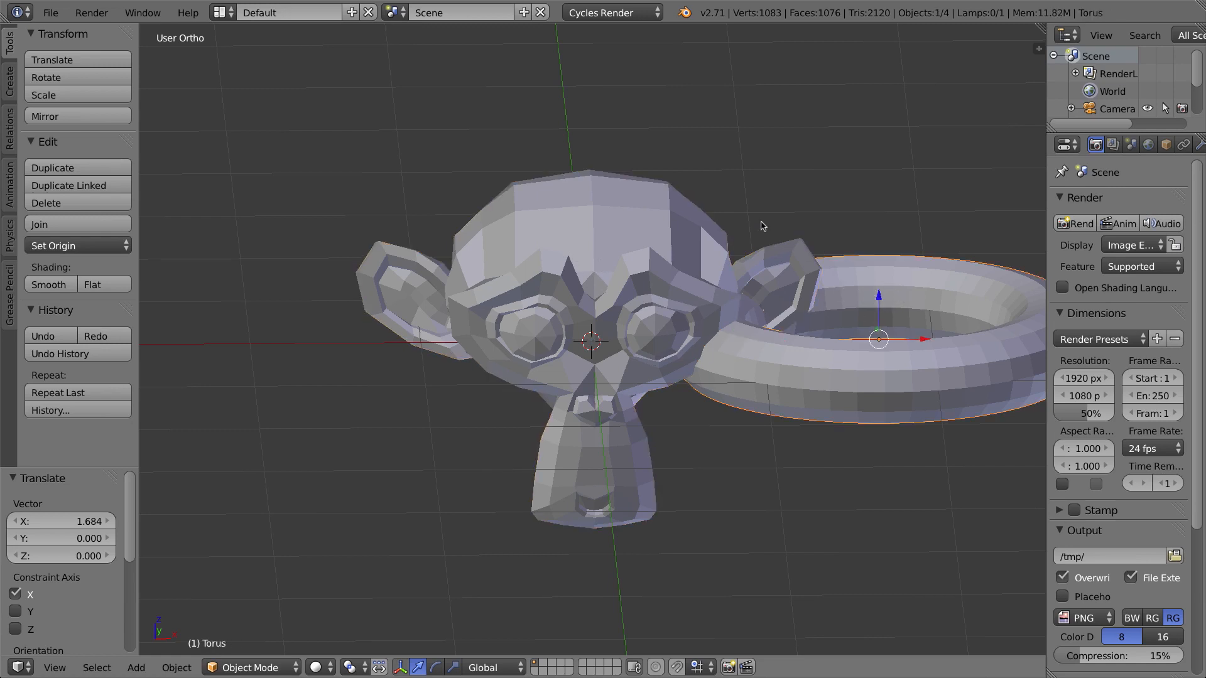
pyautogui.keyDown('shift'); pyautogui.rightClick(612, 235); pyautogui.keyUp('shift')
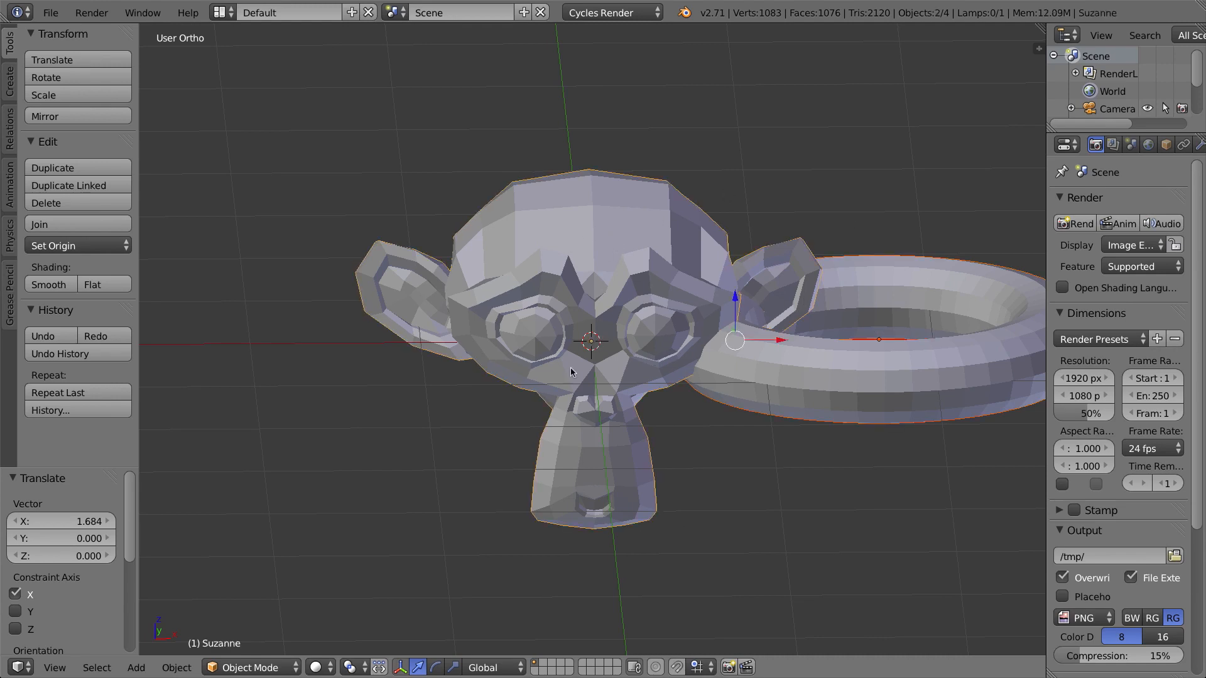
pyautogui.scroll(-2, 751, 402)
pyautogui.press('KP_1')
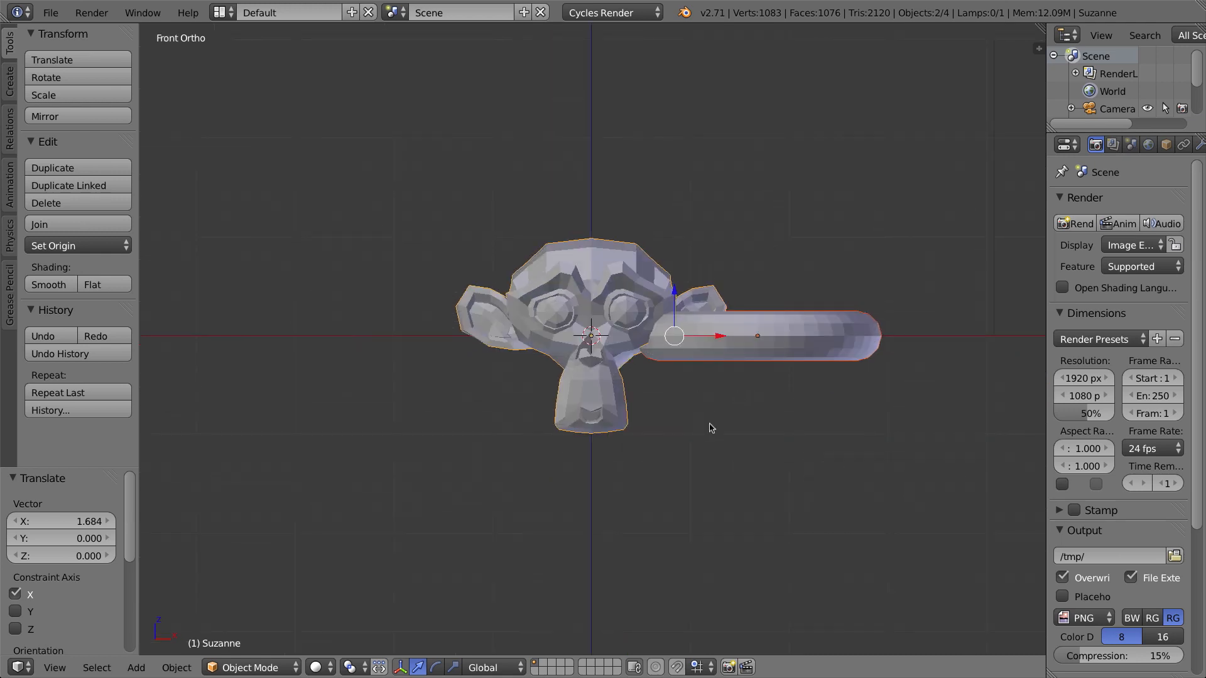
pyautogui.hotkey('ctrl', 'j')
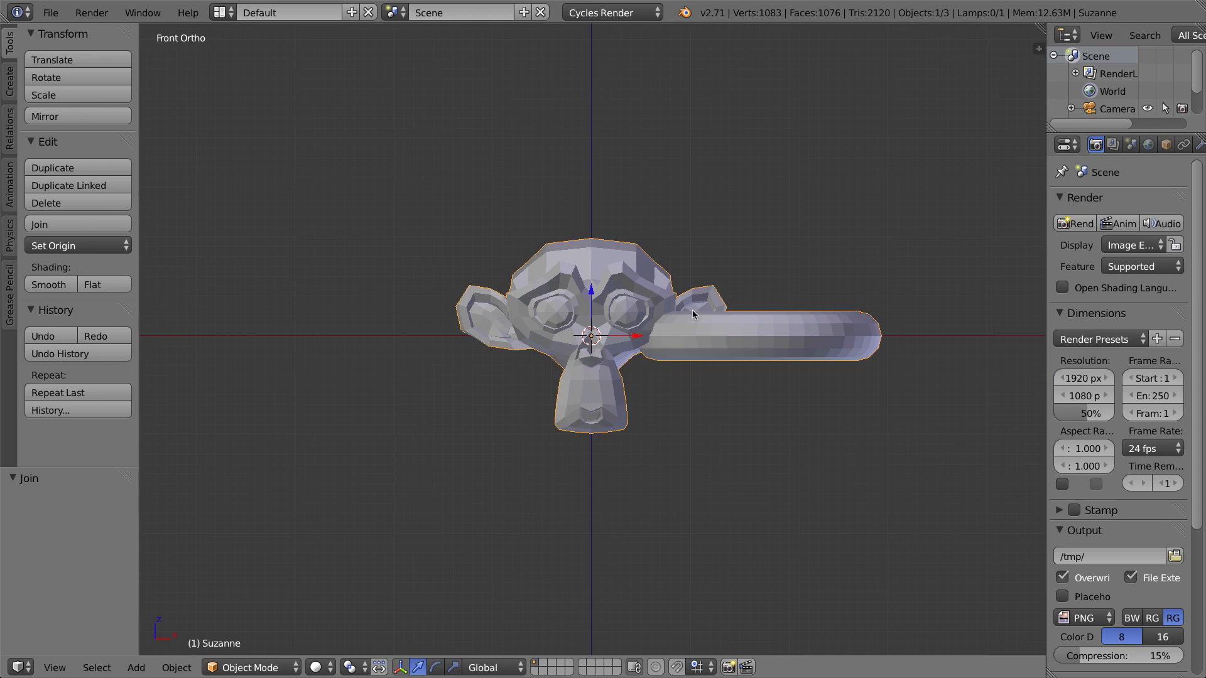
# - Deselect everything, reselect the joined object, and examine its combined mesh in Edit Mode
pyautogui.press('a')
pyautogui.rightClick(639, 254)
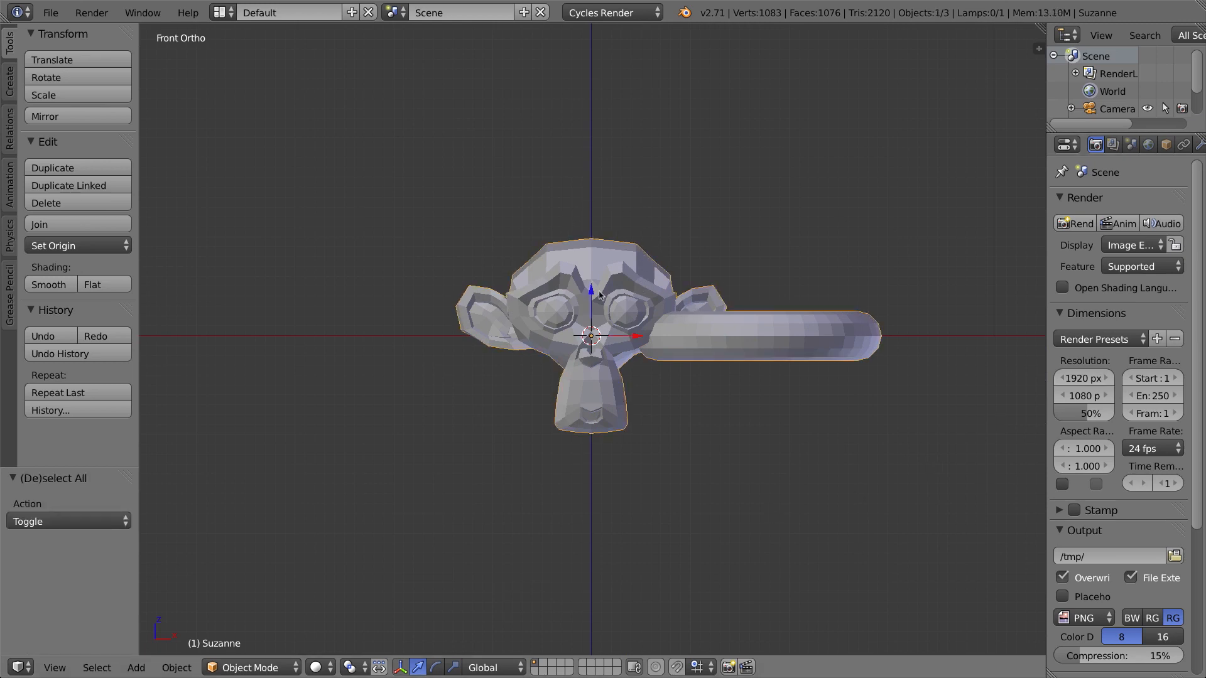
pyautogui.press('Tab')
pyautogui.moveTo(630, 248); pyautogui.dragTo(598, 293, button='middle')
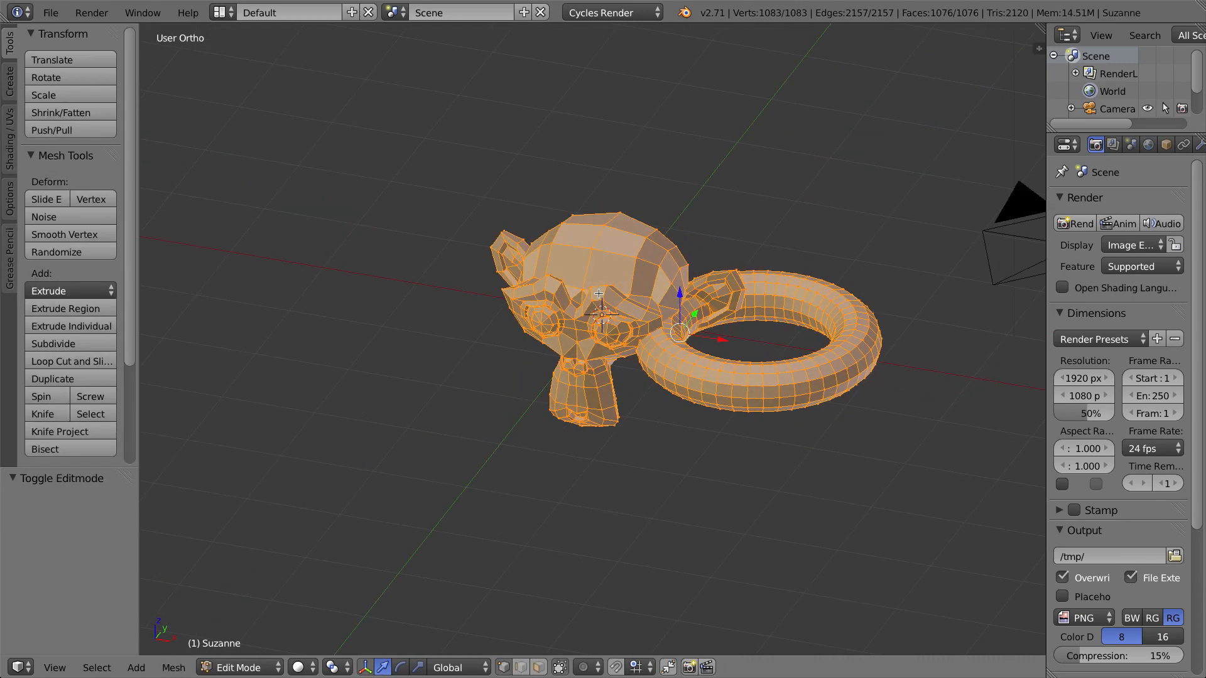
pyautogui.scroll(3, 791, 303)
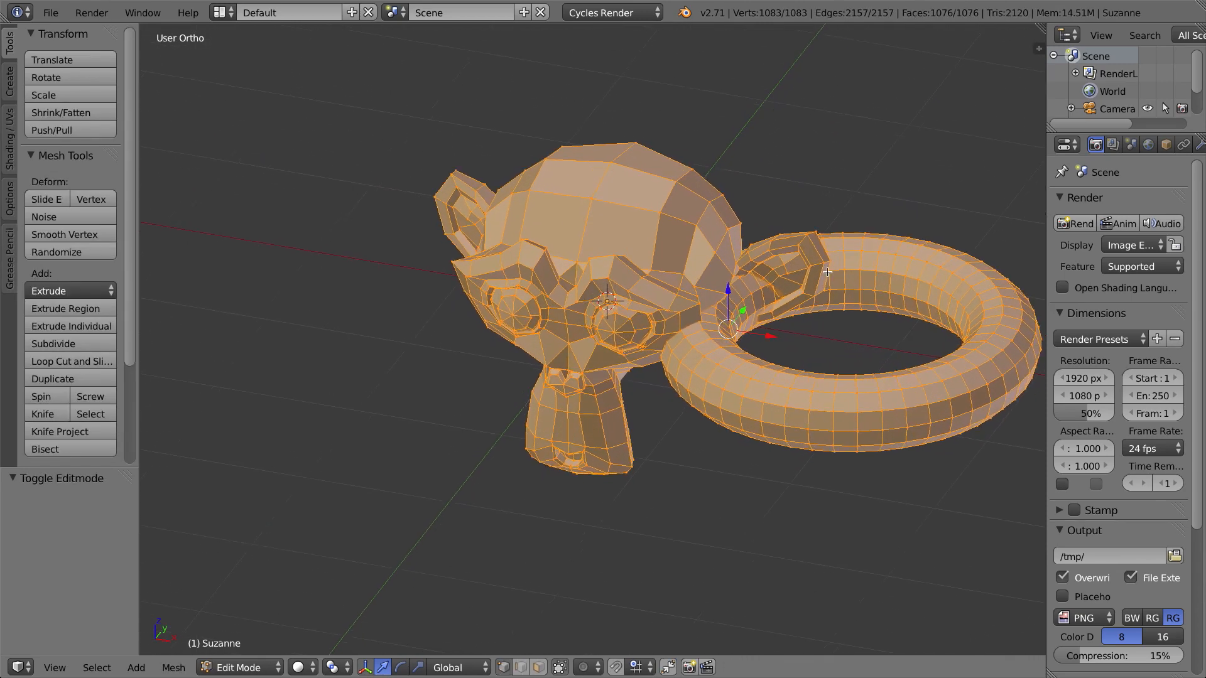
pyautogui.keyDown('shift'); pyautogui.moveTo(840, 298); pyautogui.dragTo(673, 304, button='middle'); pyautogui.keyUp('shift')
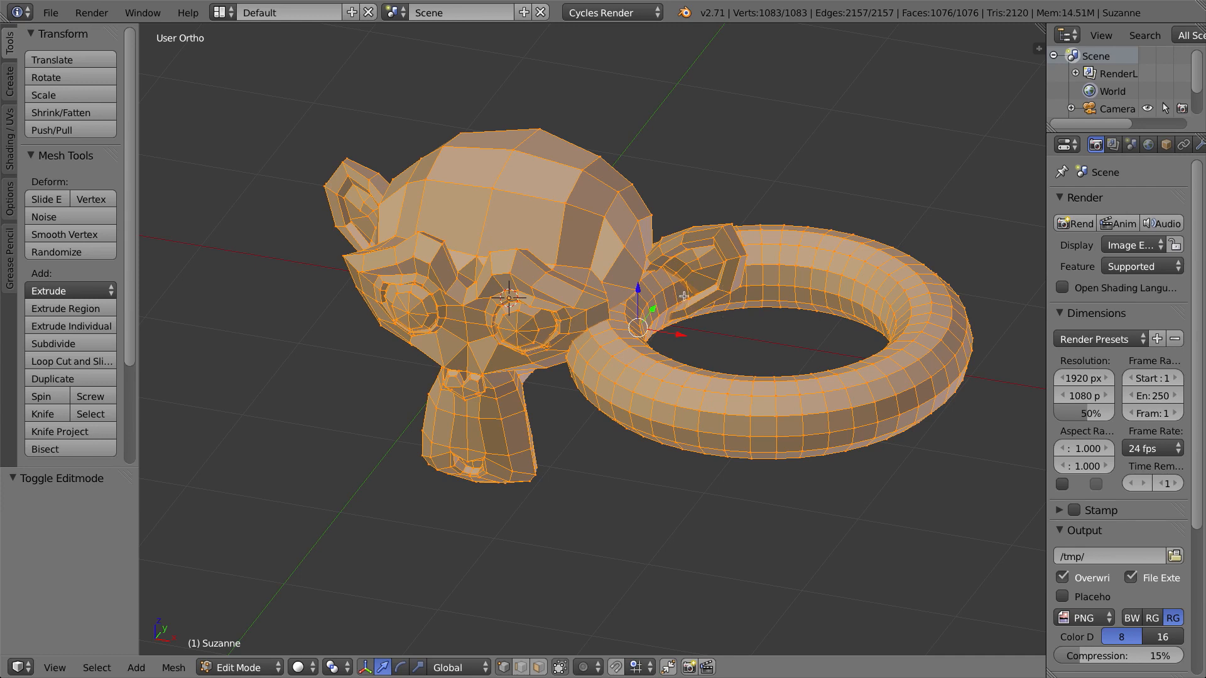
# - Inspect the overlapping monkey and torus geometry in wireframe display, in both Edit and Object Mode, and return to solid shading
pyautogui.press('z')
pyautogui.moveTo(761, 286)
pyautogui.mouseDown(button='middle')
pyautogui.moveTo(762, 329)
pyautogui.moveTo(842, 283)
pyautogui.moveTo(746, 303)
pyautogui.moveTo(780, 290)
pyautogui.mouseUp(button='middle')
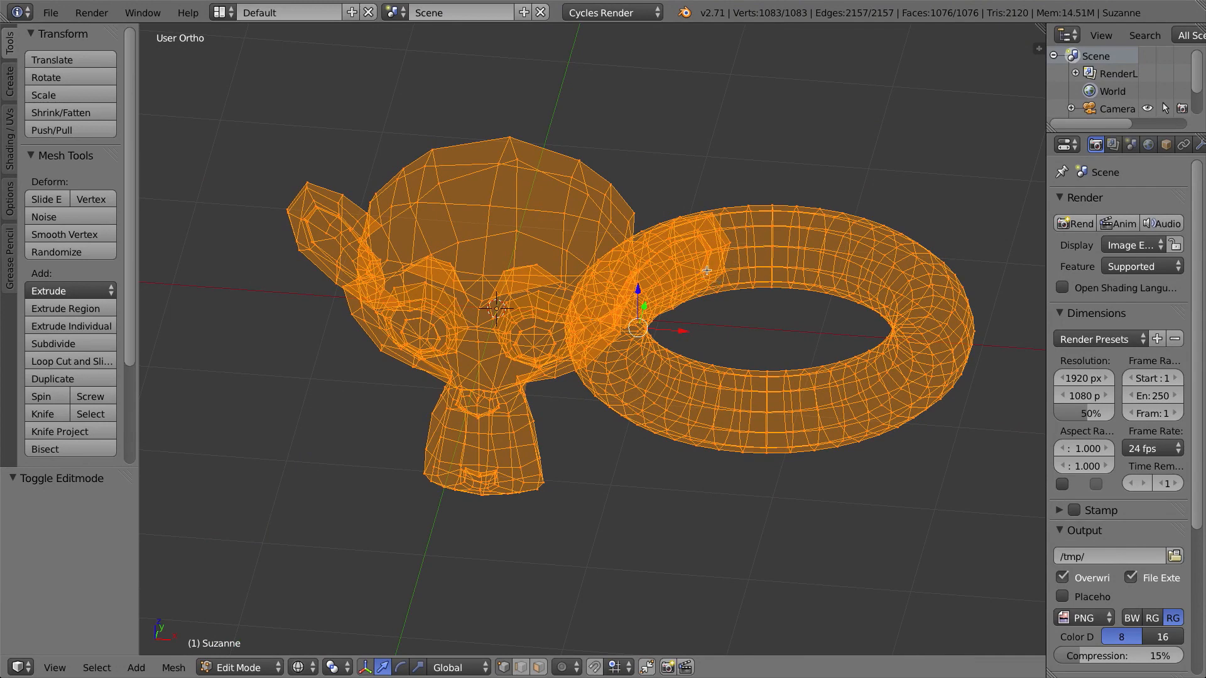
pyautogui.press('Tab')
pyautogui.press('Tab')
pyautogui.press('Tab')
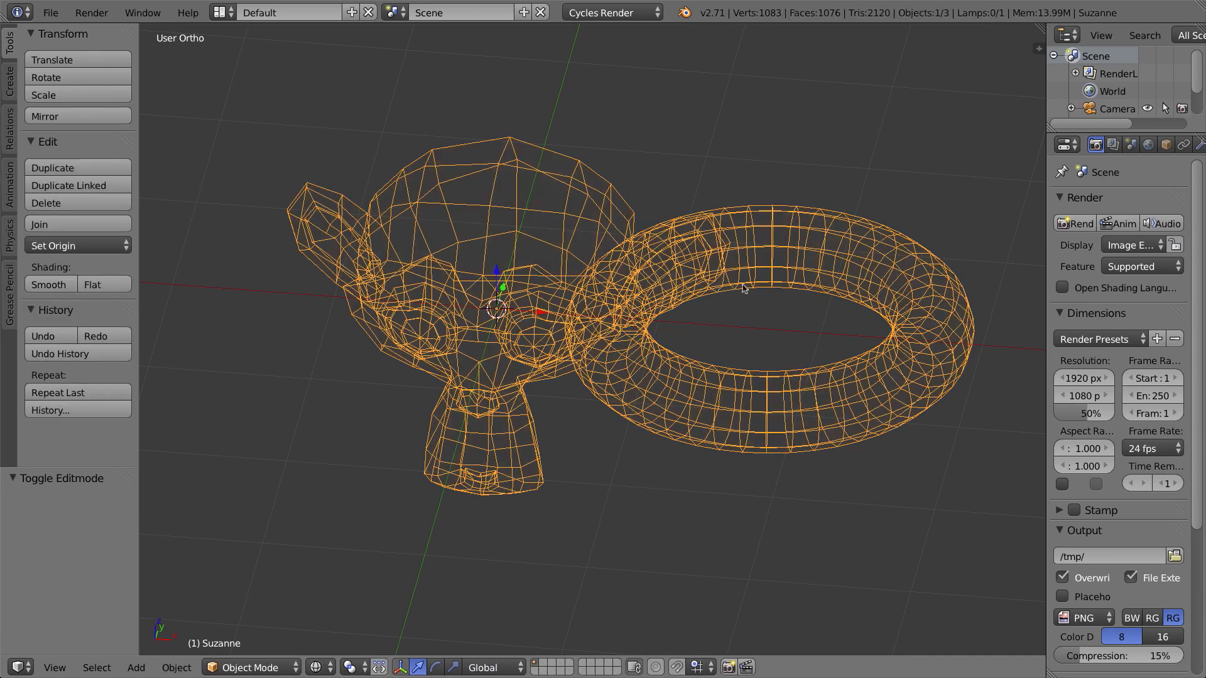
pyautogui.press('z')
# - In Edit Mode, select only the torus's linked geometry and separate it from the monkey by selection
pyautogui.press('Tab')
pyautogui.moveTo(750, 294); pyautogui.dragTo(811, 335, button='middle')
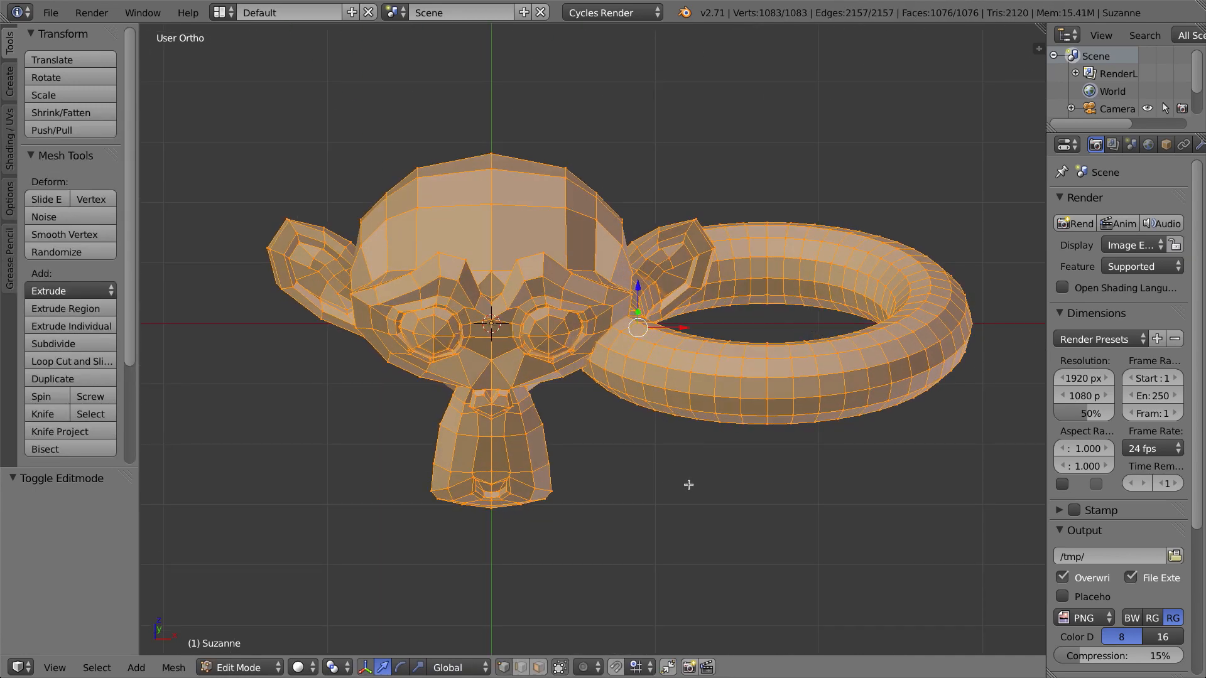
pyautogui.moveTo(834, 373); pyautogui.dragTo(830, 360, button='middle')
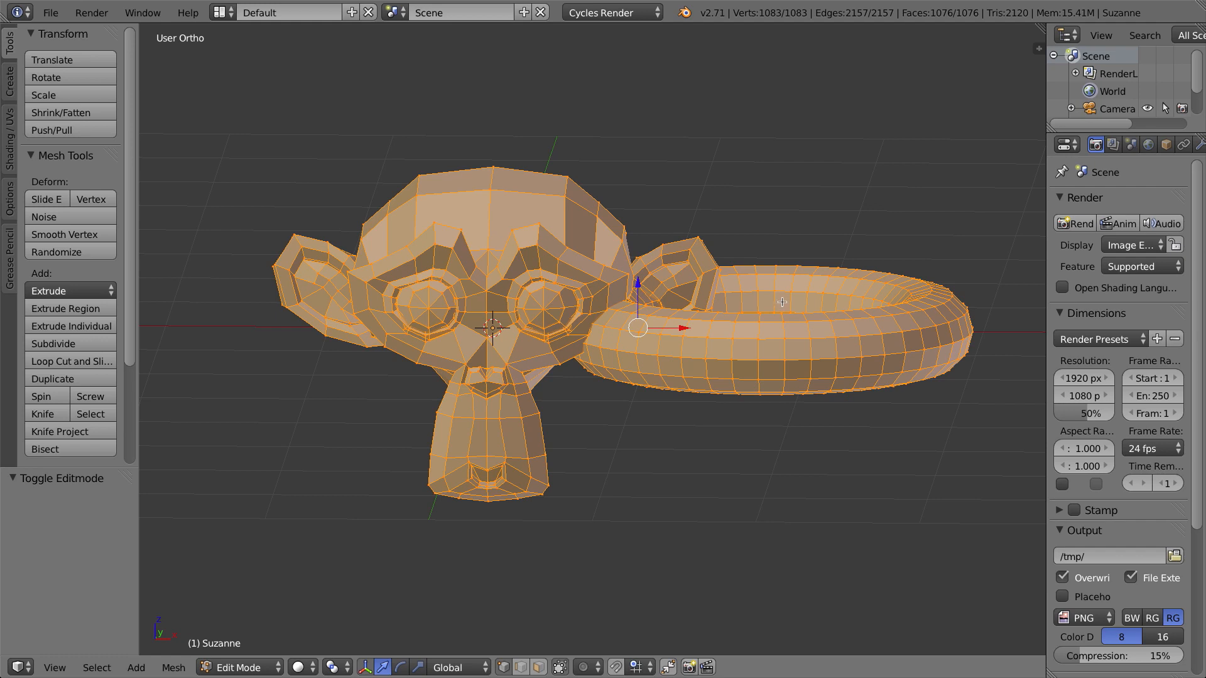
pyautogui.press('a')
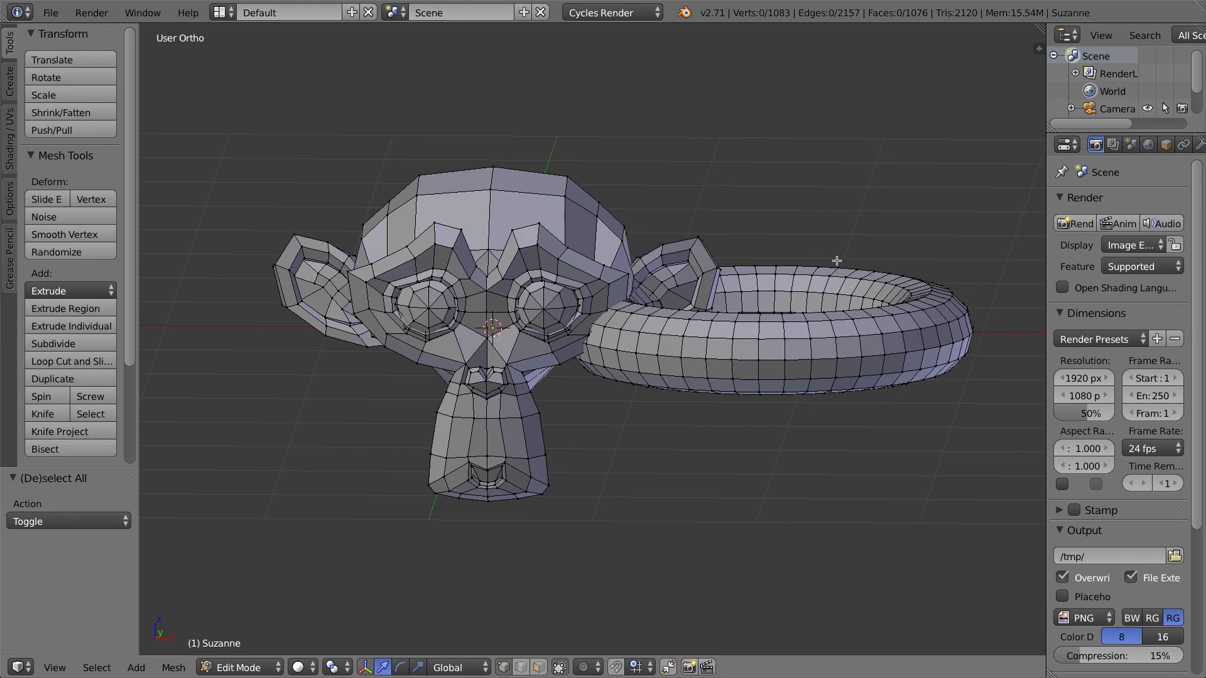
pyautogui.press('a')
pyautogui.press('a')
pyautogui.press('l')
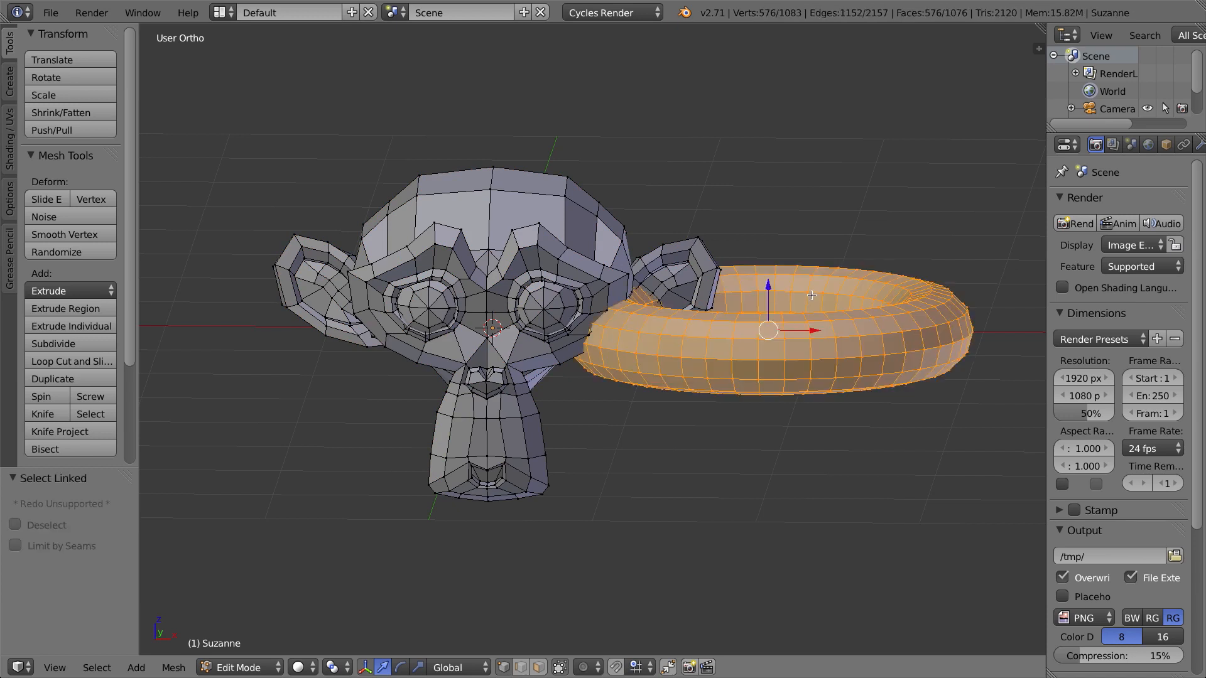
pyautogui.moveTo(787, 291)
pyautogui.mouseDown(button='middle')
pyautogui.moveTo(810, 352)
pyautogui.moveTo(784, 299)
pyautogui.mouseUp(button='middle')
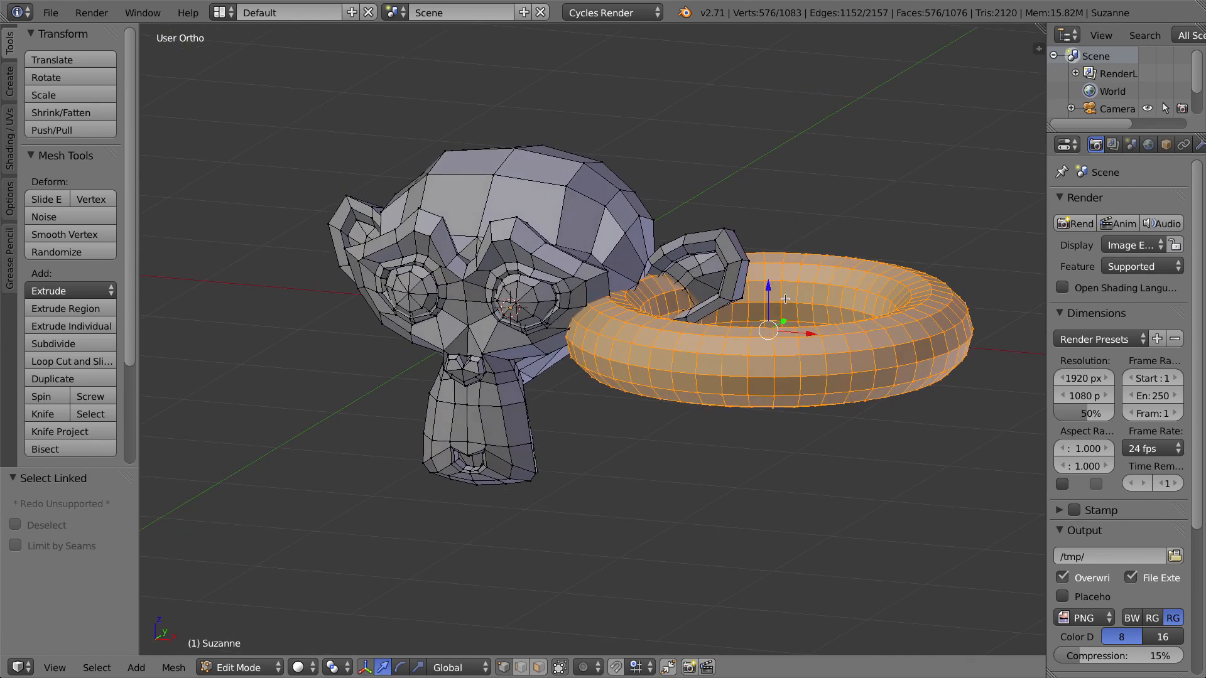
pyautogui.press('p')
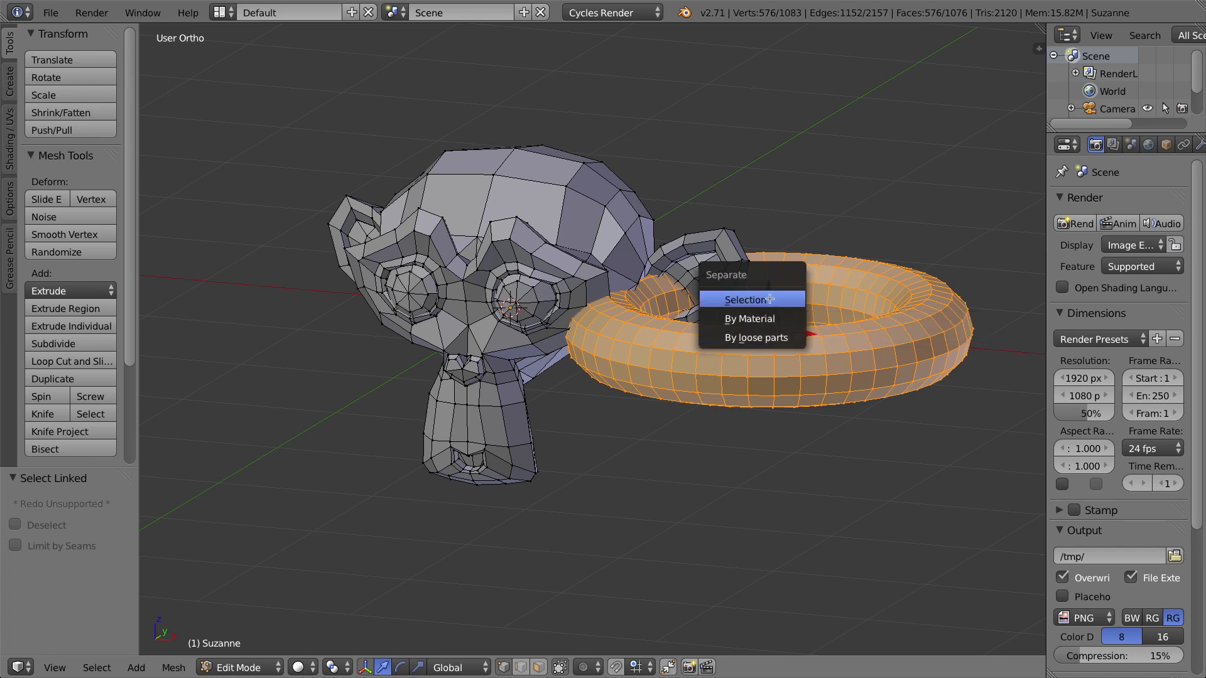
pyautogui.click(774, 298)
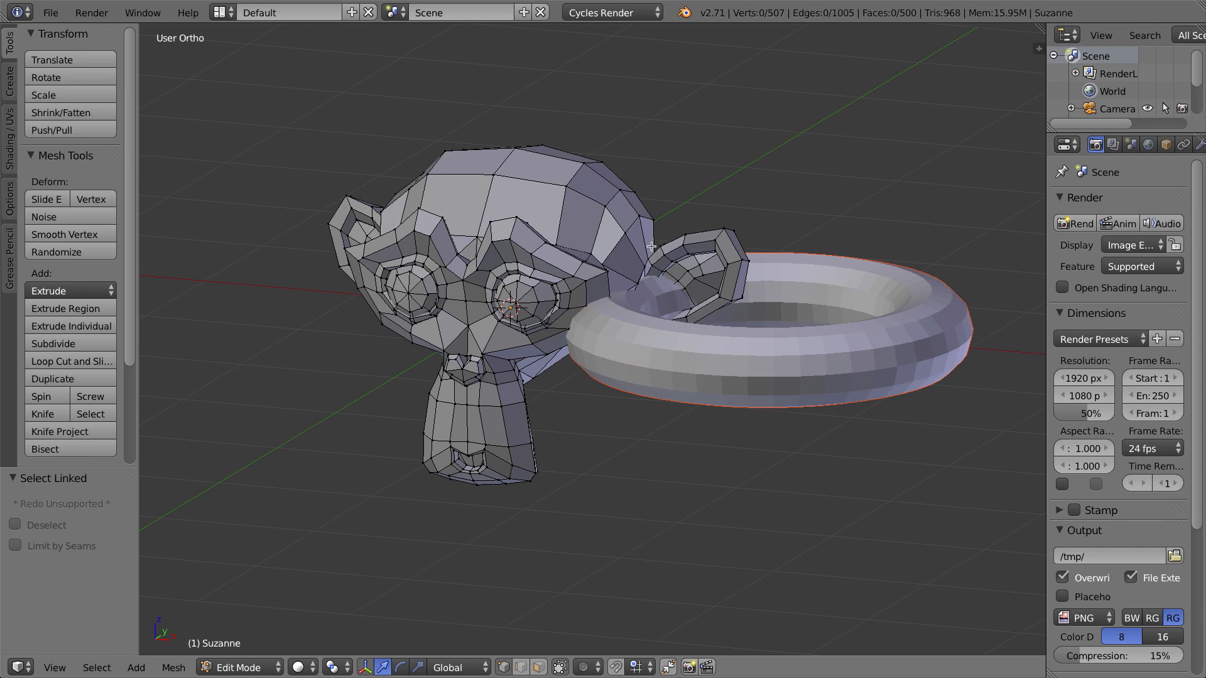
# - Return to Object Mode, select the separated torus, and check its own mesh in Edit Mode
pyautogui.press('Tab')
pyautogui.rightClick(797, 271)
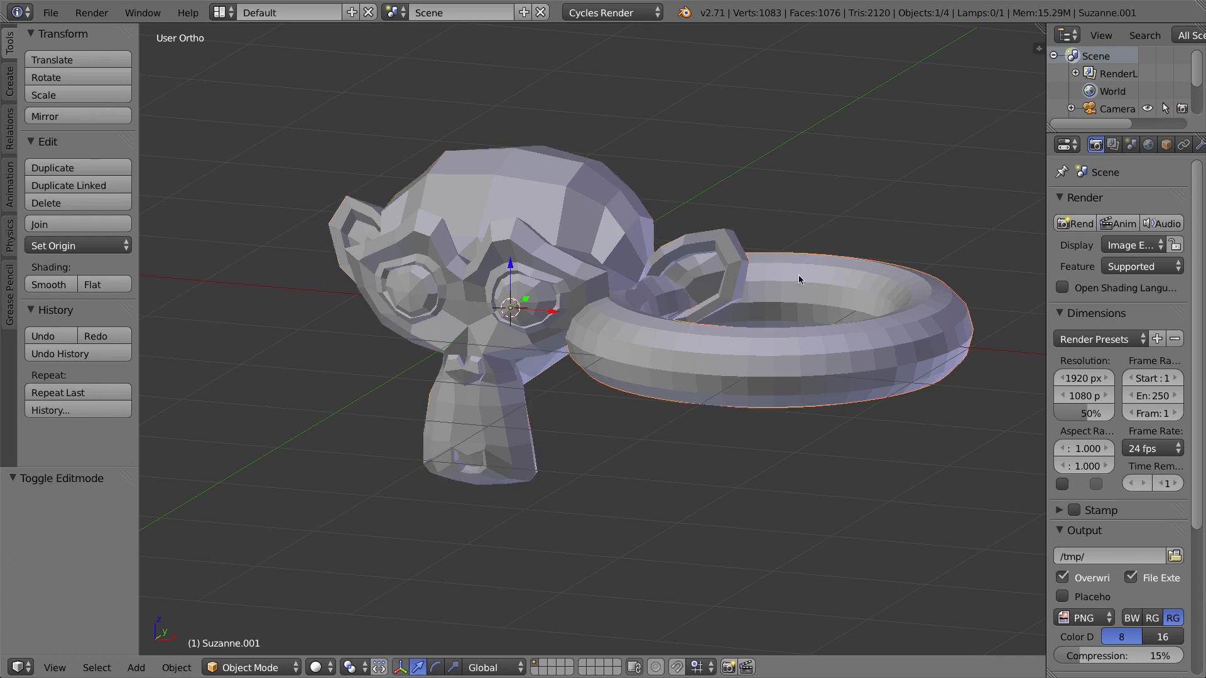
pyautogui.press('Tab')
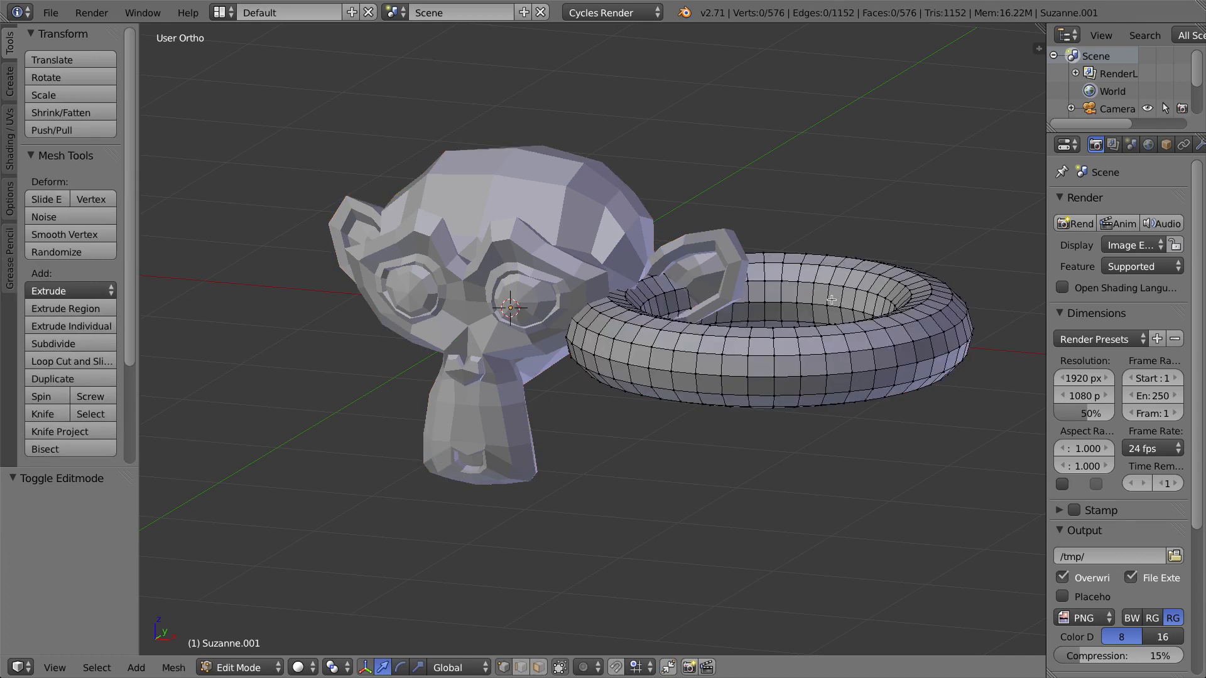
pyautogui.press('Tab')
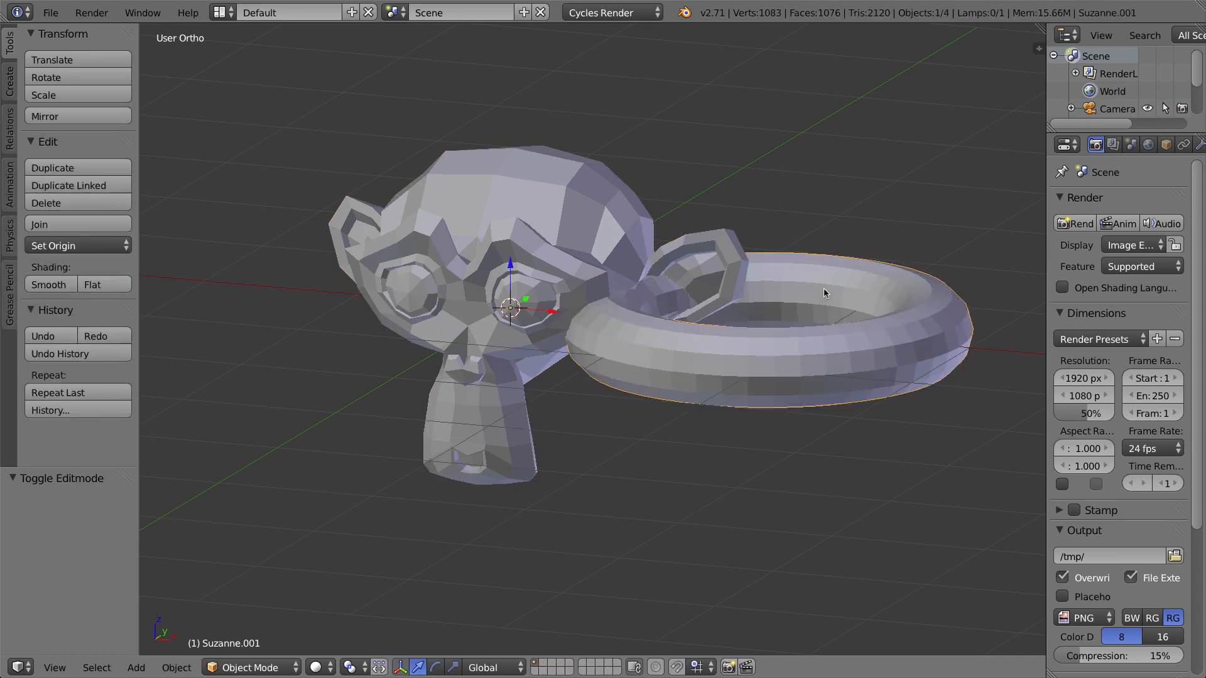
pyautogui.scroll(-6, 810, 295)
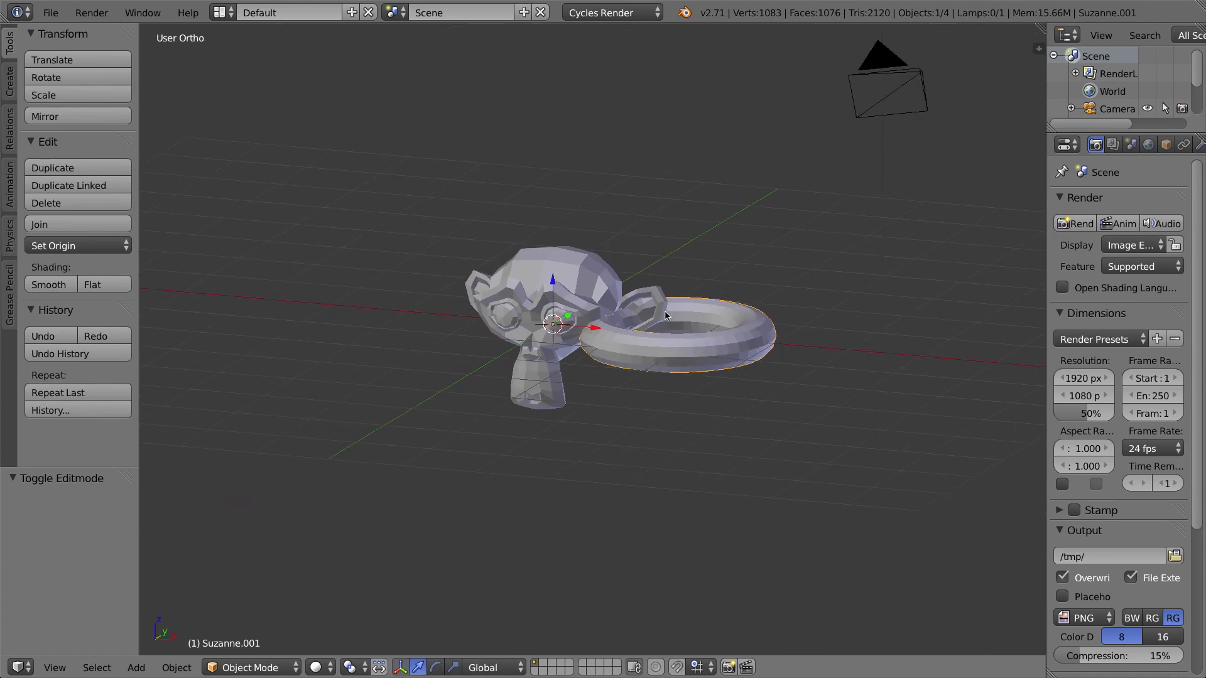
pyautogui.moveTo(777, 304); pyautogui.dragTo(700, 302, button='middle')
pyautogui.scroll(3, 699, 302)
pyautogui.press('g')
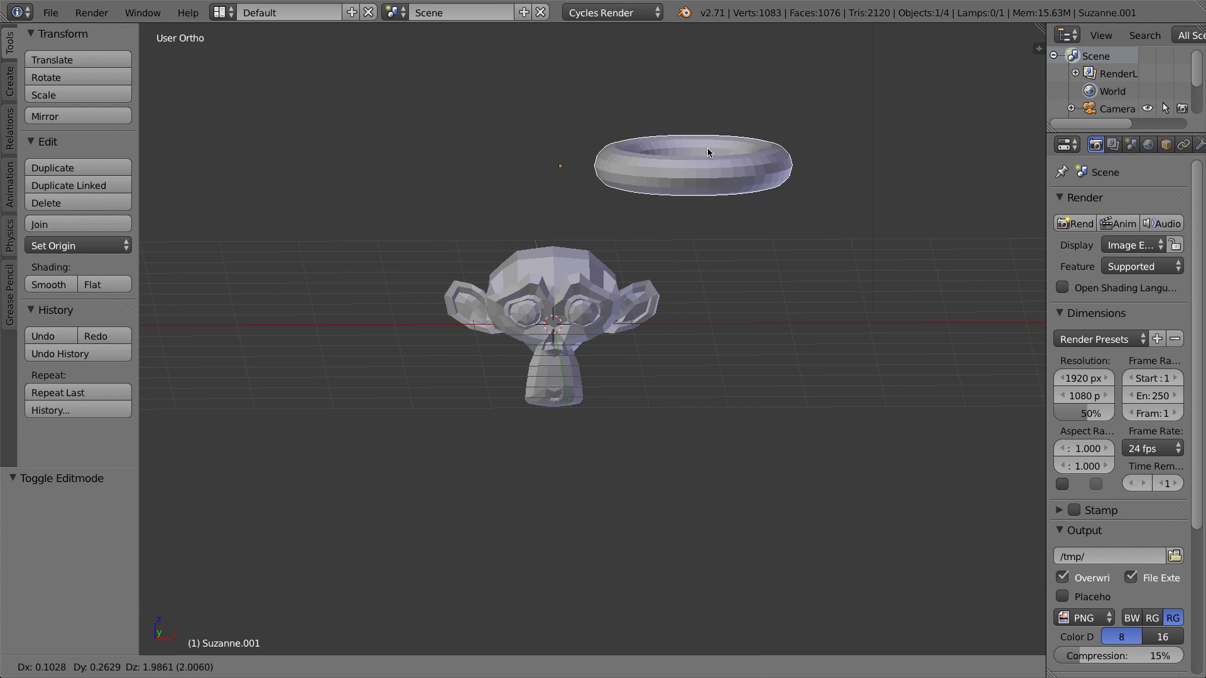
pyautogui.rightClick(710, 152)
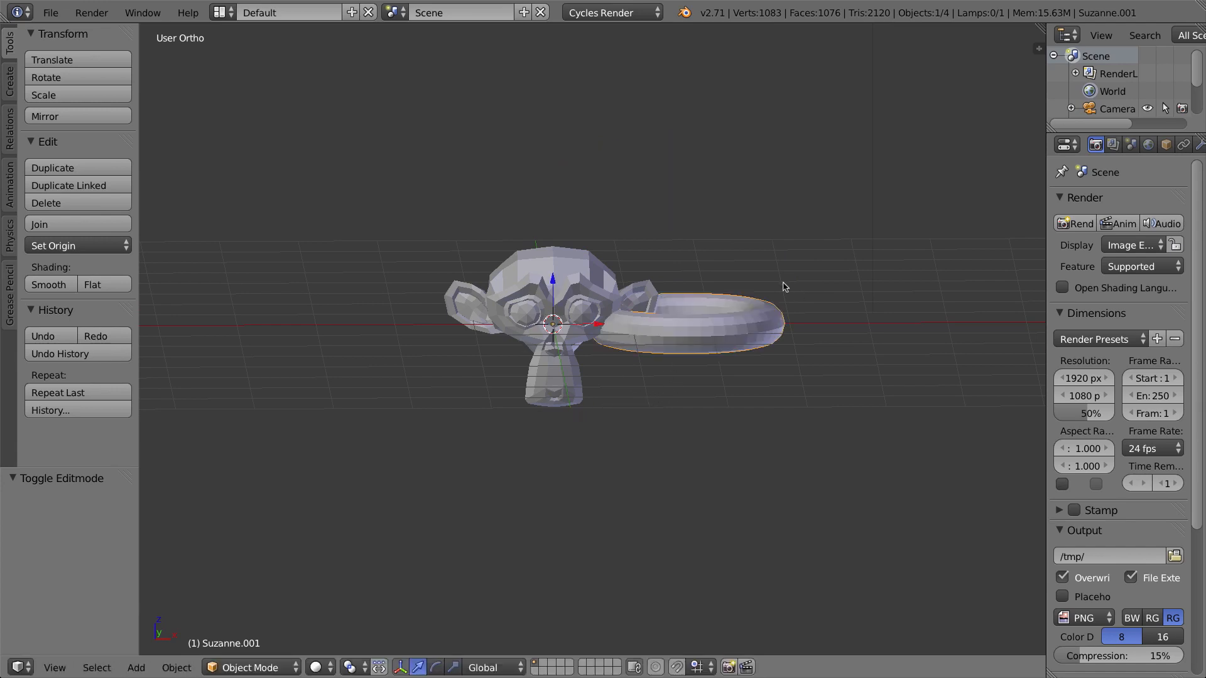
# - From the front view, move the torus about -1.725 in X and 1.884 in Z, placing it above the monkey's head
pyautogui.moveTo(652, 321); pyautogui.dragTo(683, 341, button='middle')
pyautogui.press('KP_1')
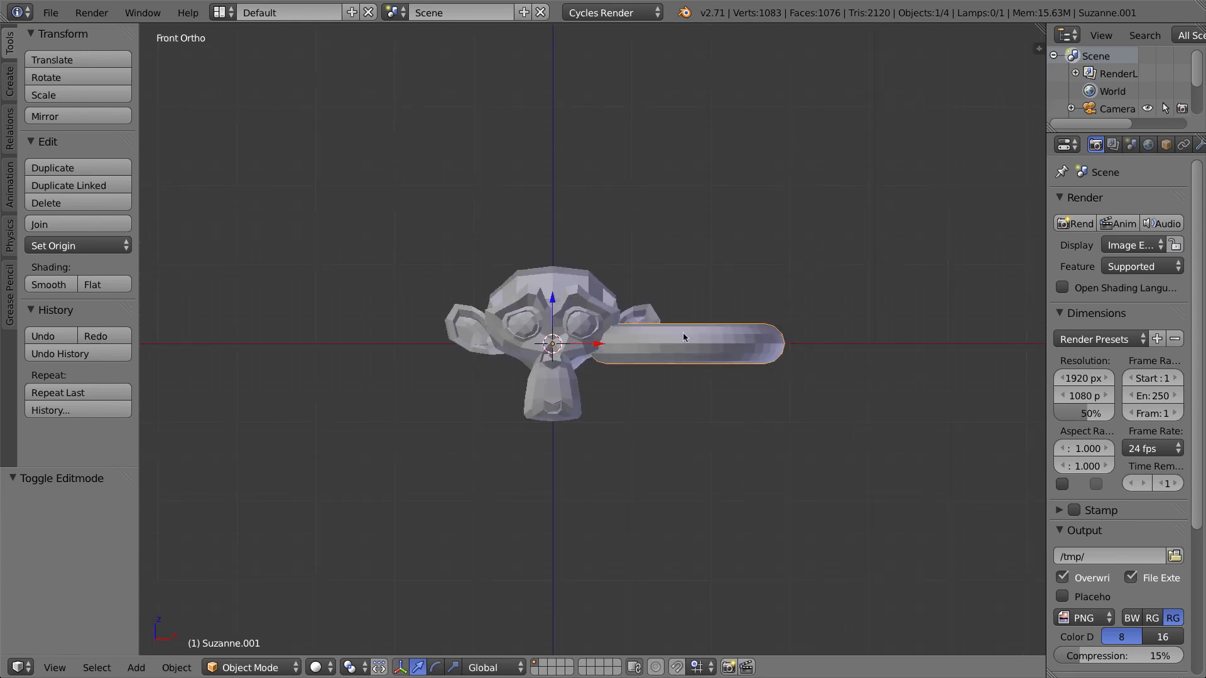
pyautogui.press('g')
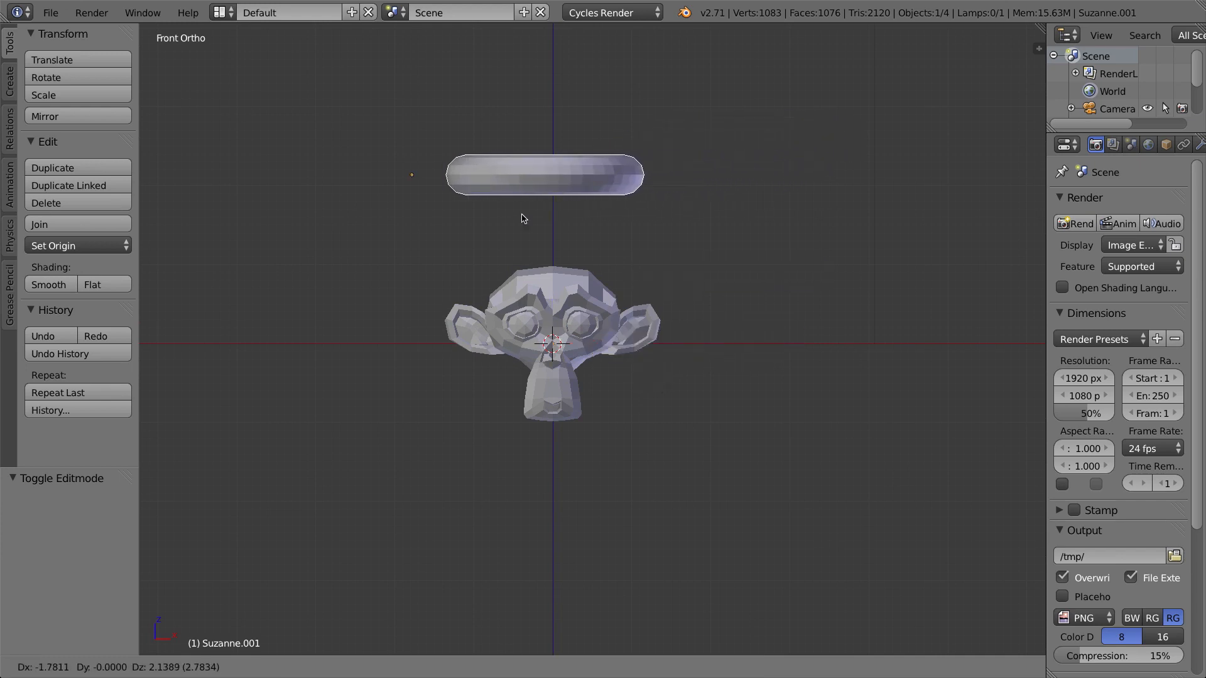
pyautogui.click(518, 245)
pyautogui.moveTo(637, 190); pyautogui.dragTo(665, 196, button='middle')
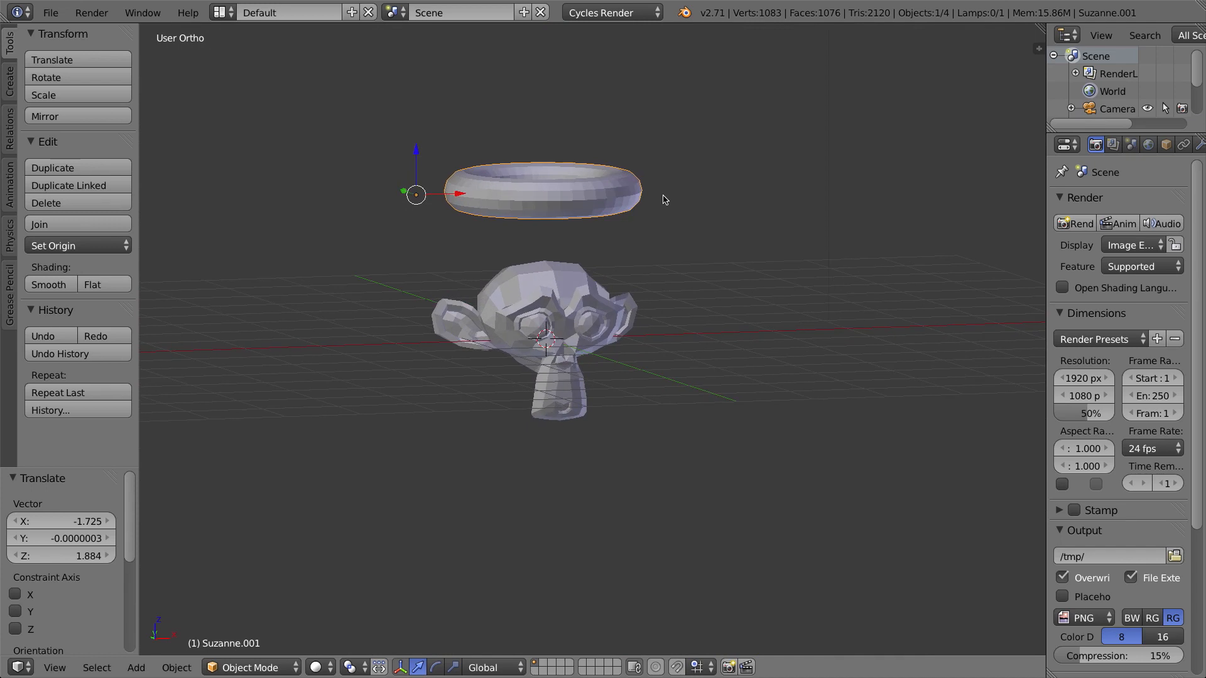
# - Set the origin of the separated torus to its geometry, using Origin to Geometry
pyautogui.moveTo(517, 198); pyautogui.dragTo(558, 209, button='middle')
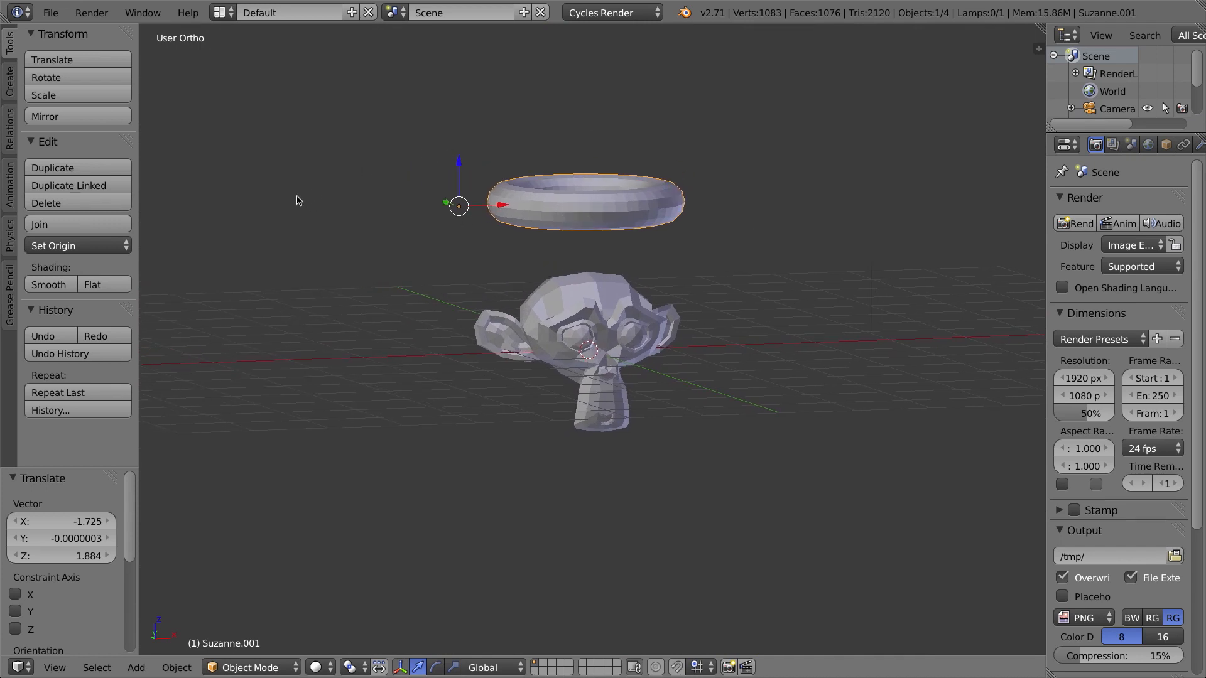
pyautogui.click(69, 247)
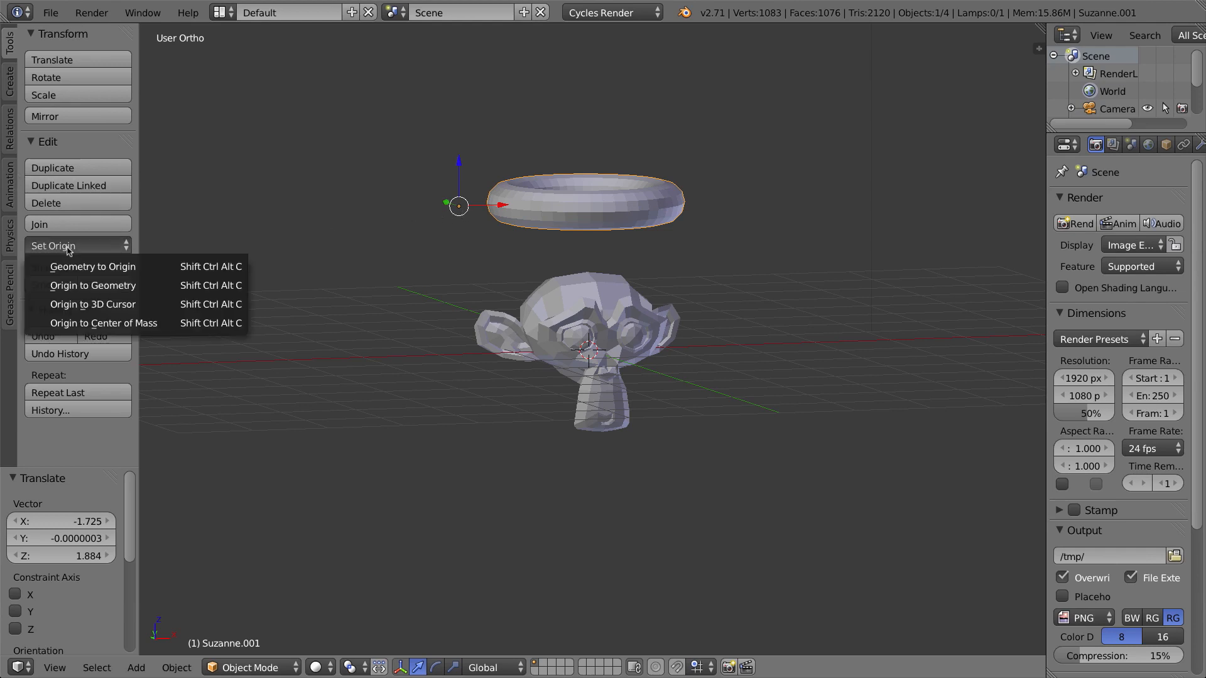
pyautogui.click(132, 286)
pyautogui.moveTo(431, 193); pyautogui.dragTo(477, 213, button='middle')
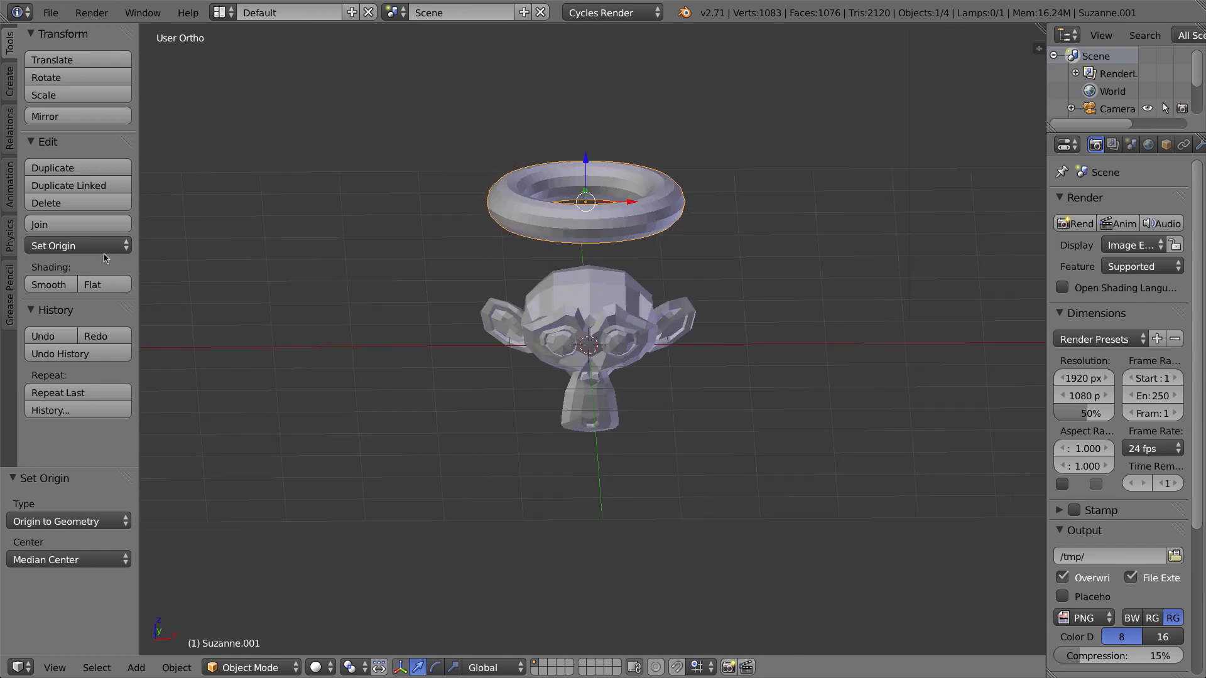
# - Select the monkey head and set its origin to its geometry, using Origin to Geometry
pyautogui.rightClick(597, 328)
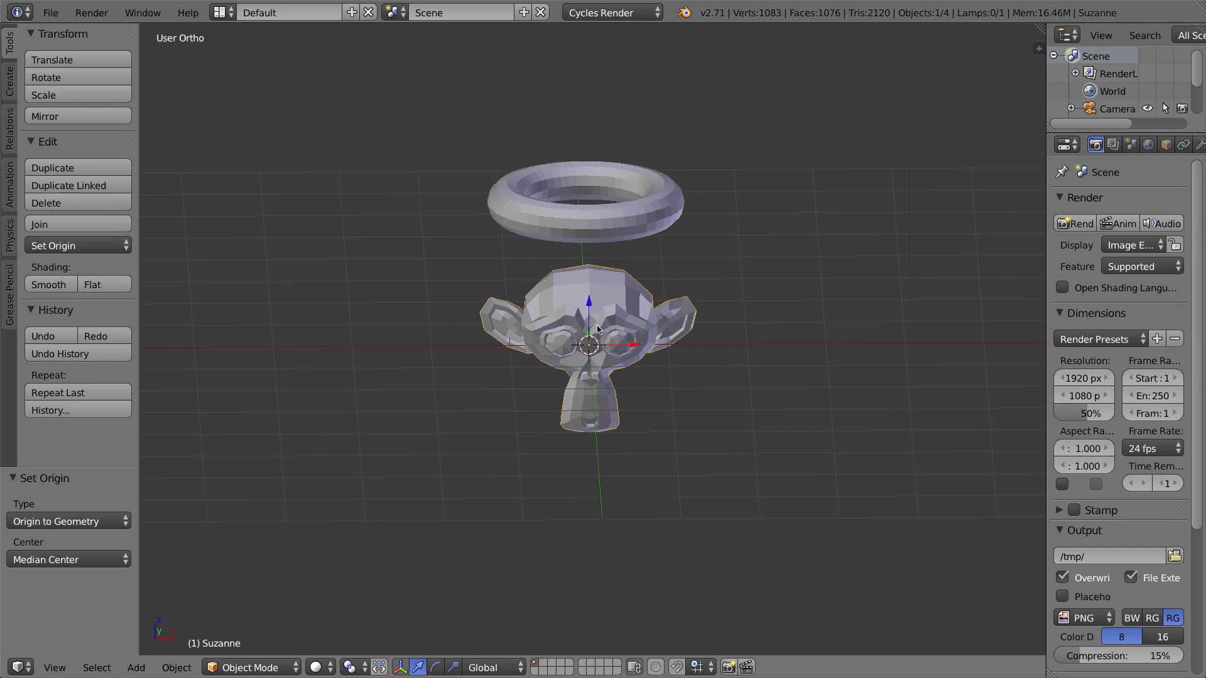
pyautogui.moveTo(576, 343); pyautogui.dragTo(349, 283, button='middle')
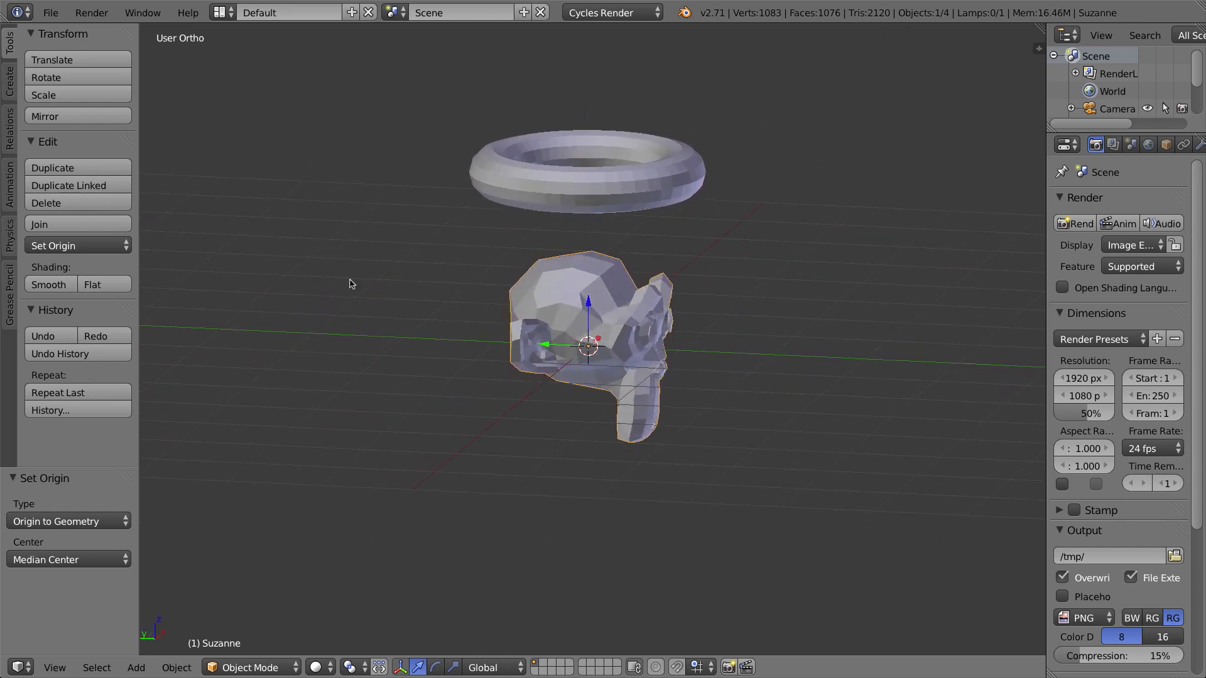
pyautogui.click(50, 247)
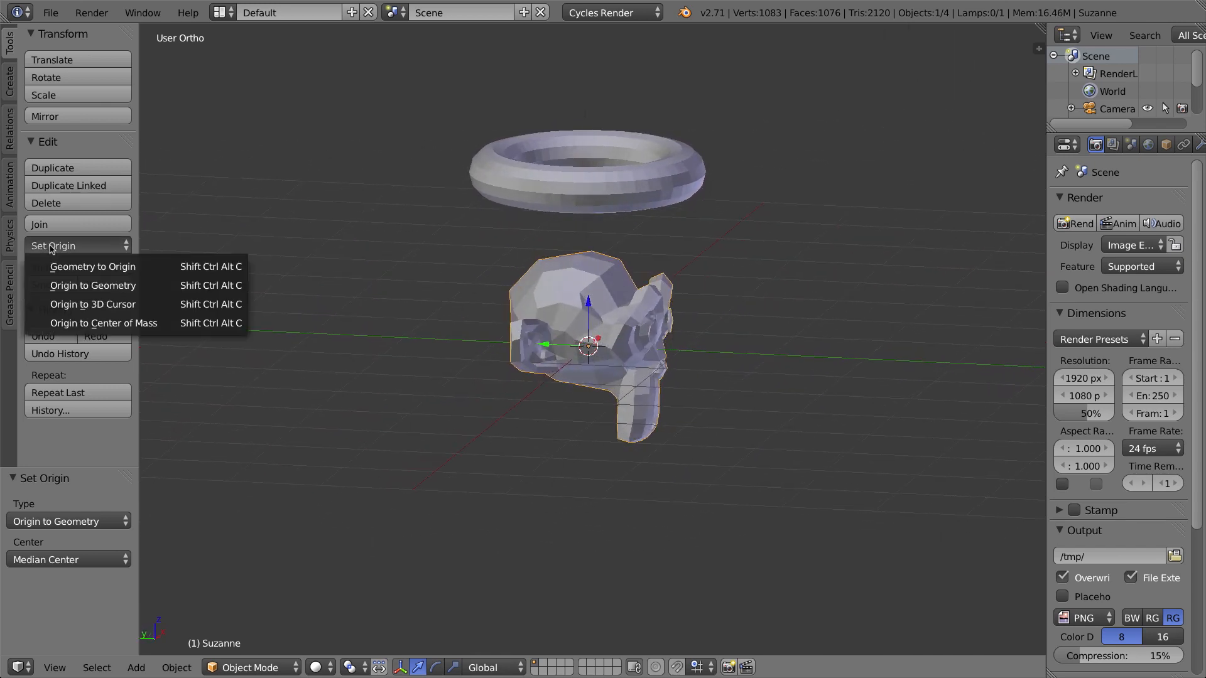
pyautogui.click(121, 290)
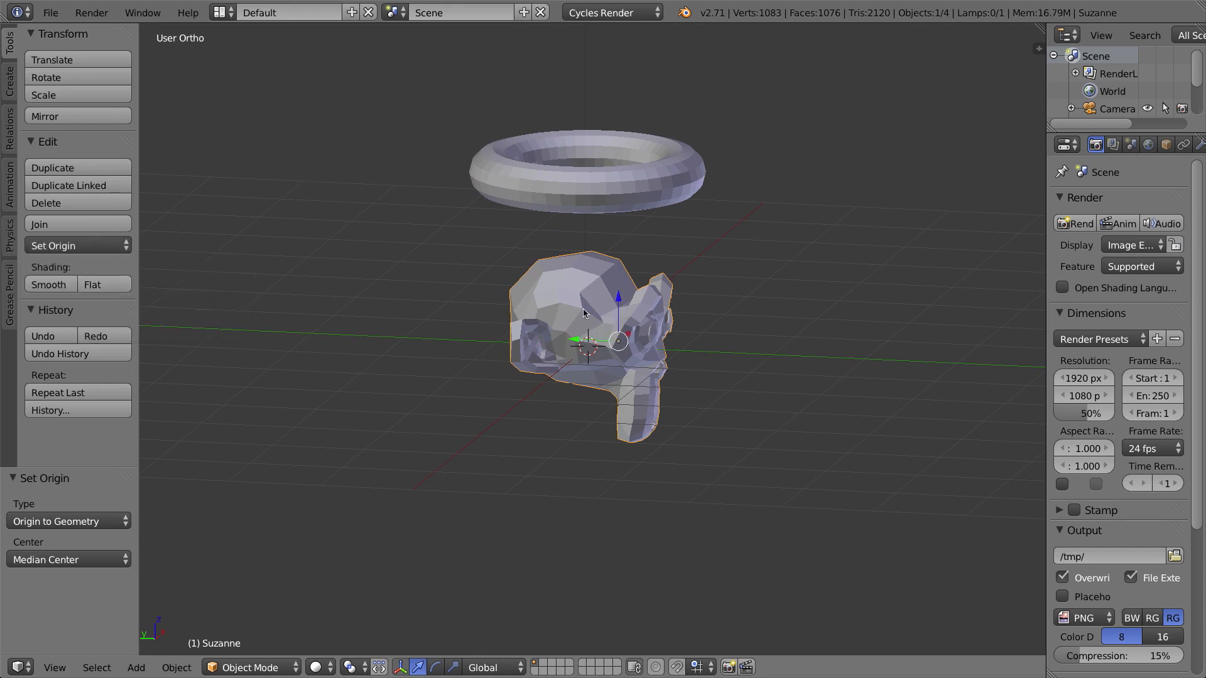
pyautogui.moveTo(621, 343); pyautogui.dragTo(627, 333, button='middle')
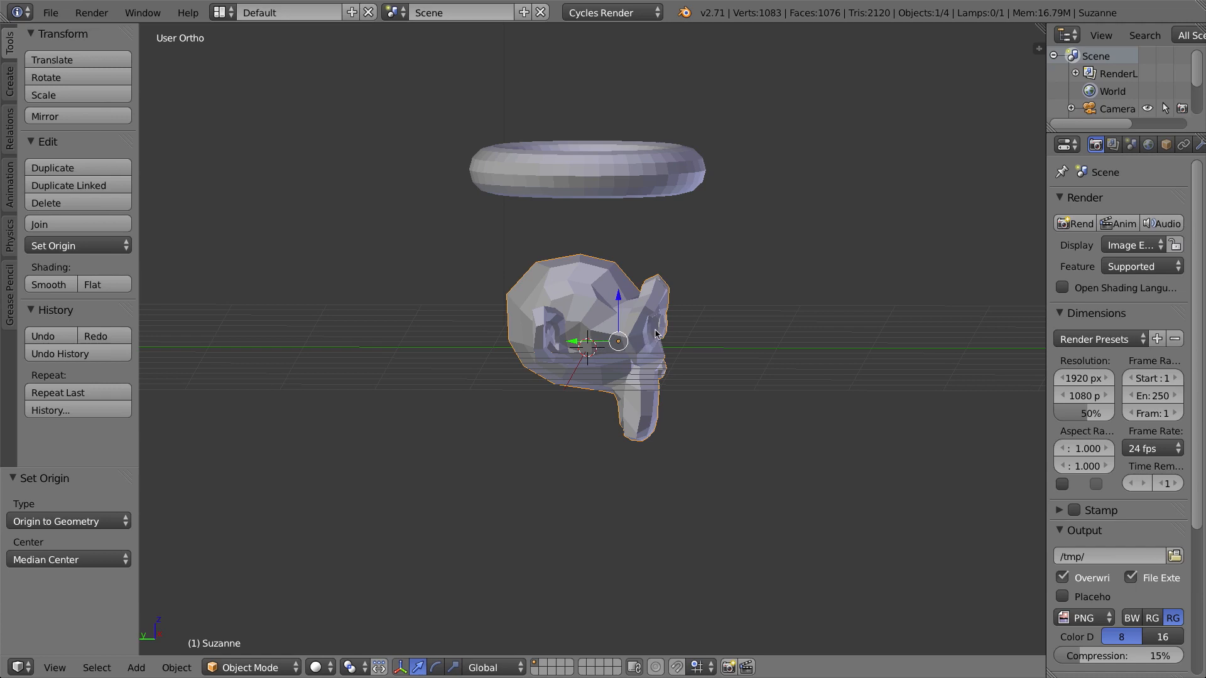
# - Examine the monkey head's mesh density around the face and the back of the head in Edit Mode, and return to Object Mode
pyautogui.press('Tab')
pyautogui.moveTo(603, 380); pyautogui.dragTo(471, 379, button='middle')
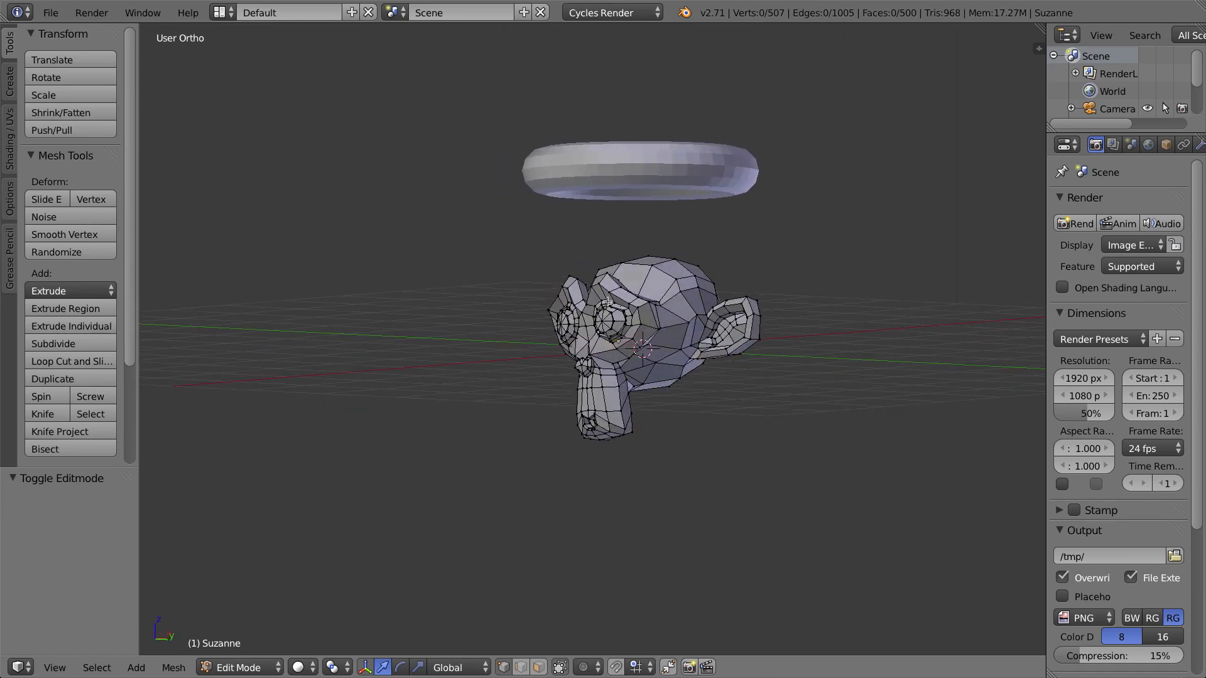
pyautogui.moveTo(607, 301); pyautogui.dragTo(572, 282, button='middle')
pyautogui.moveTo(646, 302); pyautogui.dragTo(777, 350, button='middle')
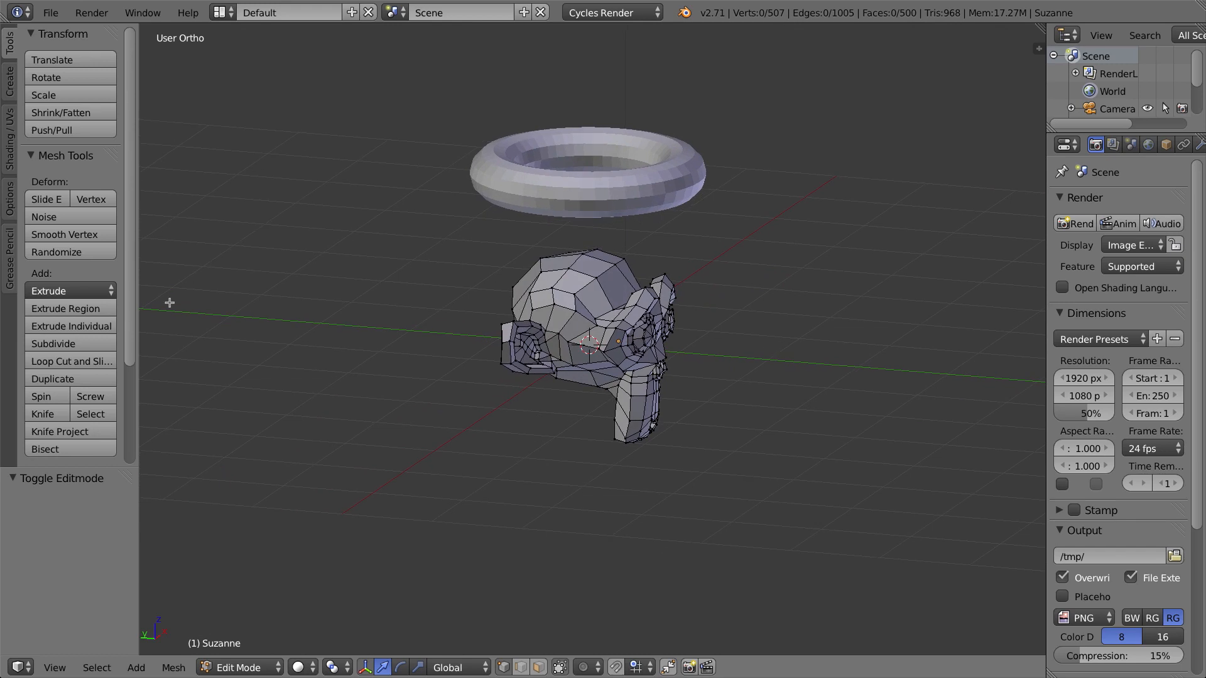
pyautogui.press('Tab')
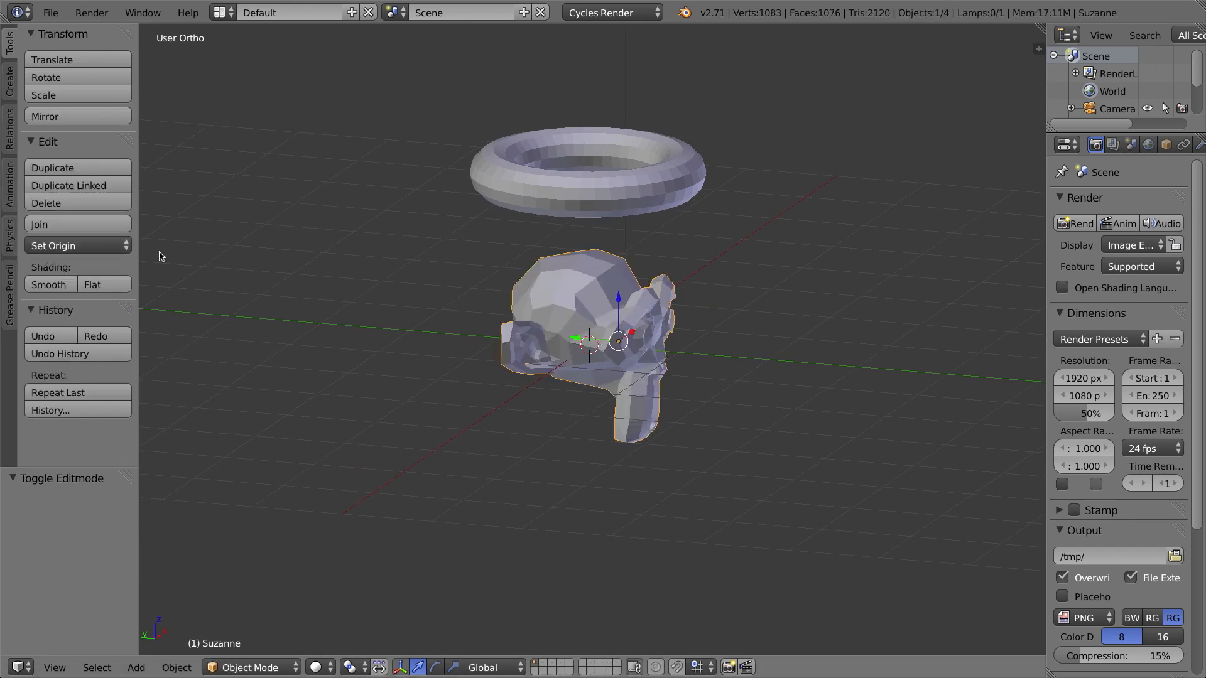
# - Set the monkey head's origin to its center of mass and check the origin's placement from several angles
pyautogui.click(85, 248)
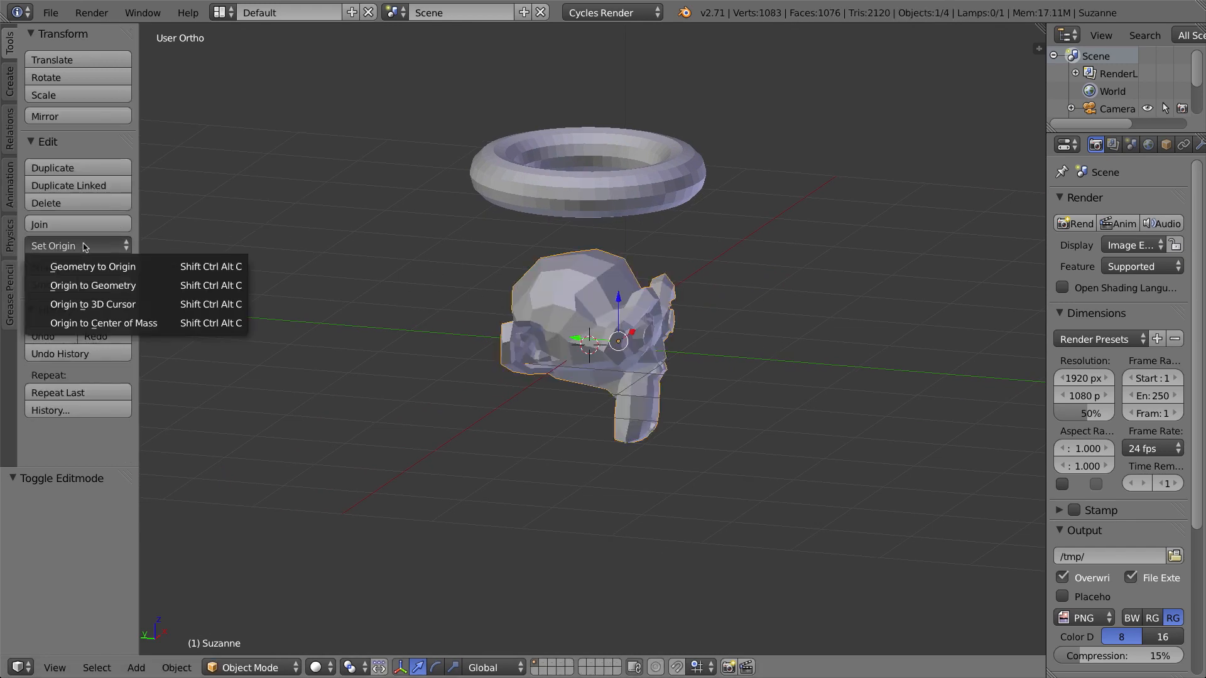
pyautogui.click(130, 285)
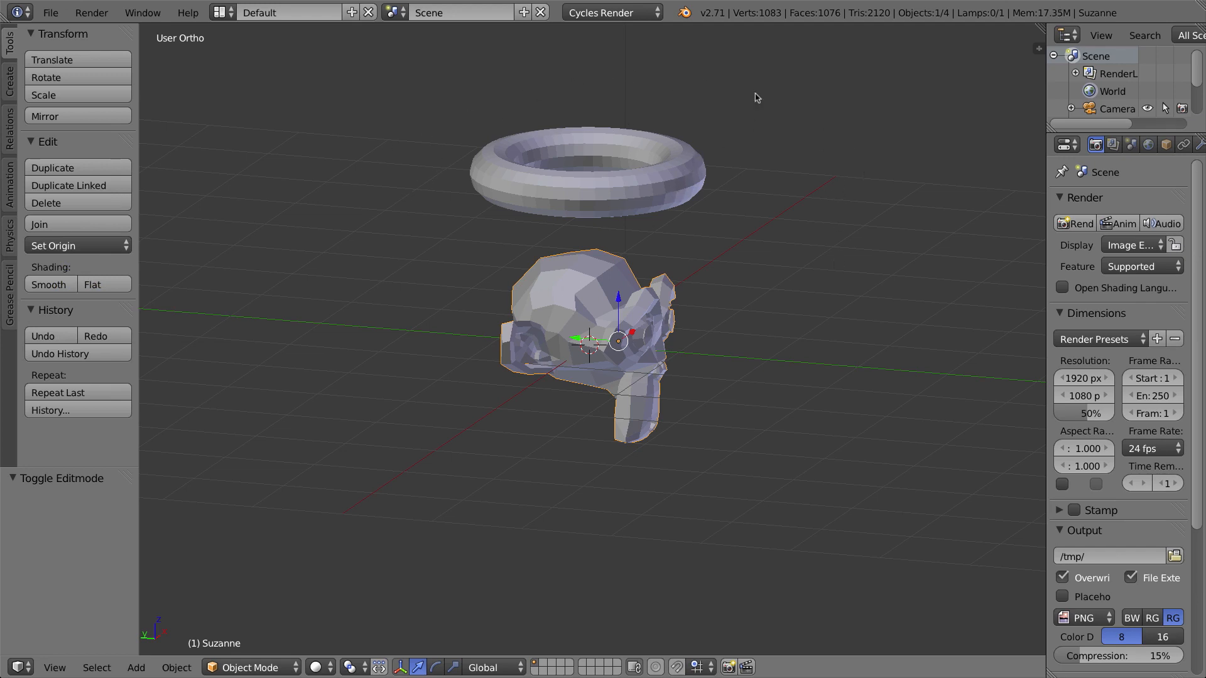
pyautogui.click(61, 245)
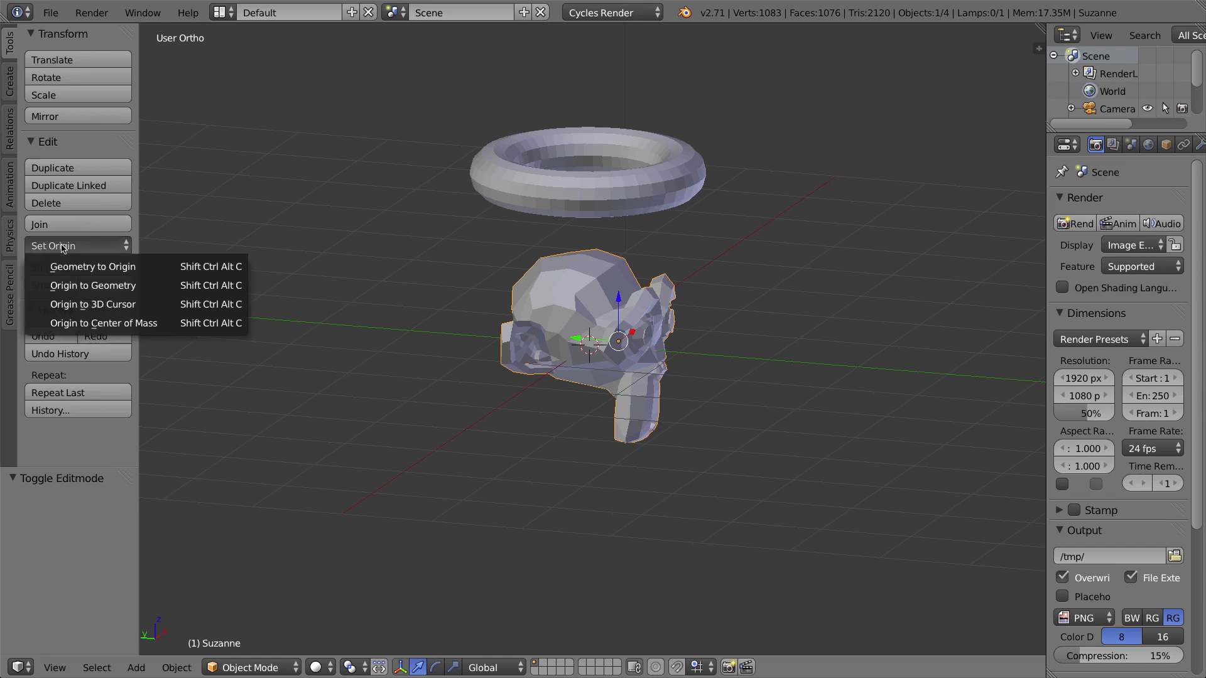
pyautogui.click(125, 322)
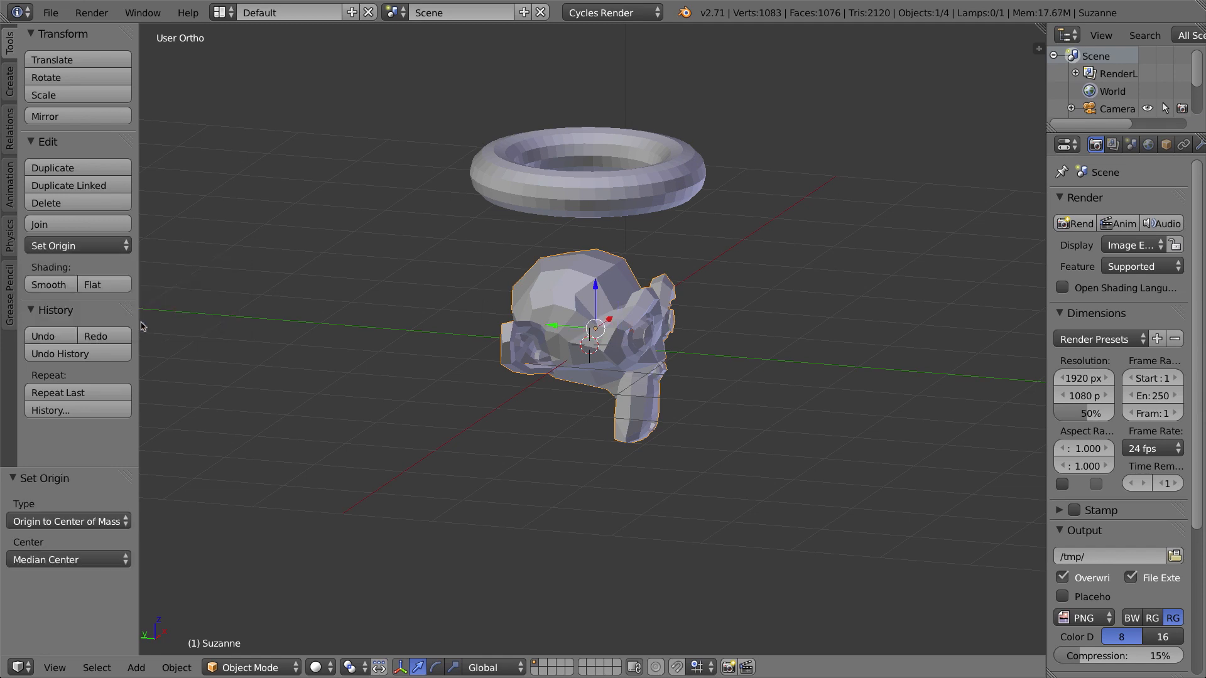
pyautogui.moveTo(643, 343); pyautogui.dragTo(471, 329, button='middle')
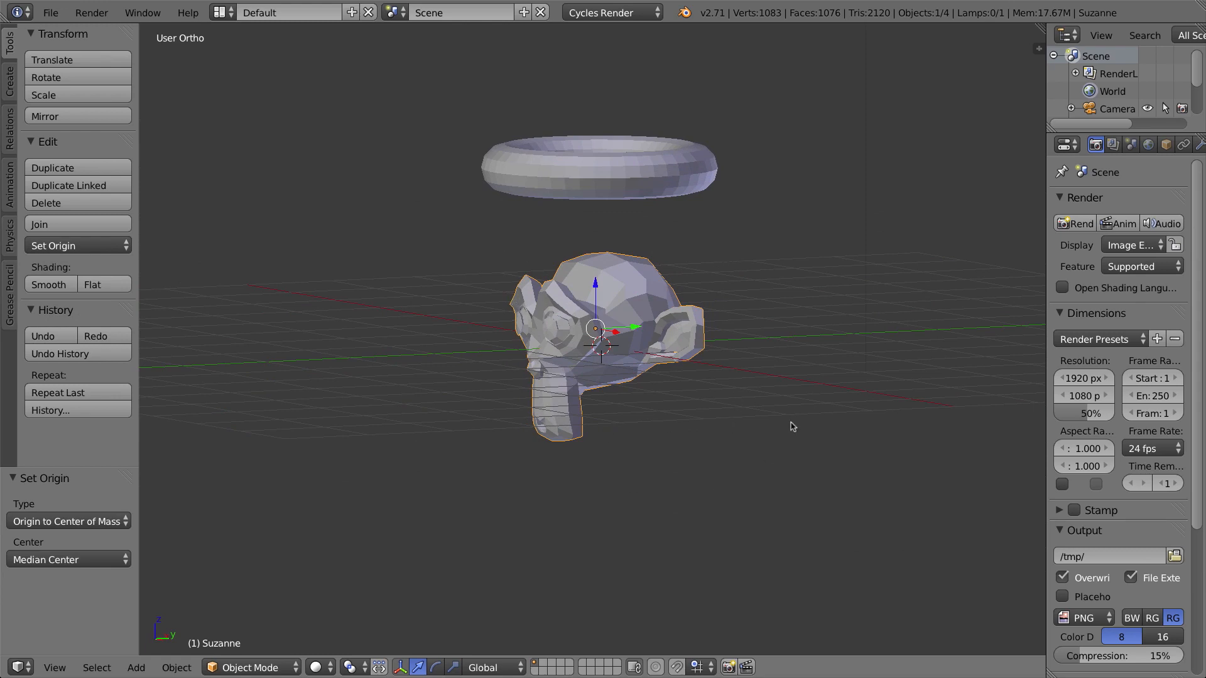
pyautogui.moveTo(538, 324); pyautogui.dragTo(783, 400, button='middle')
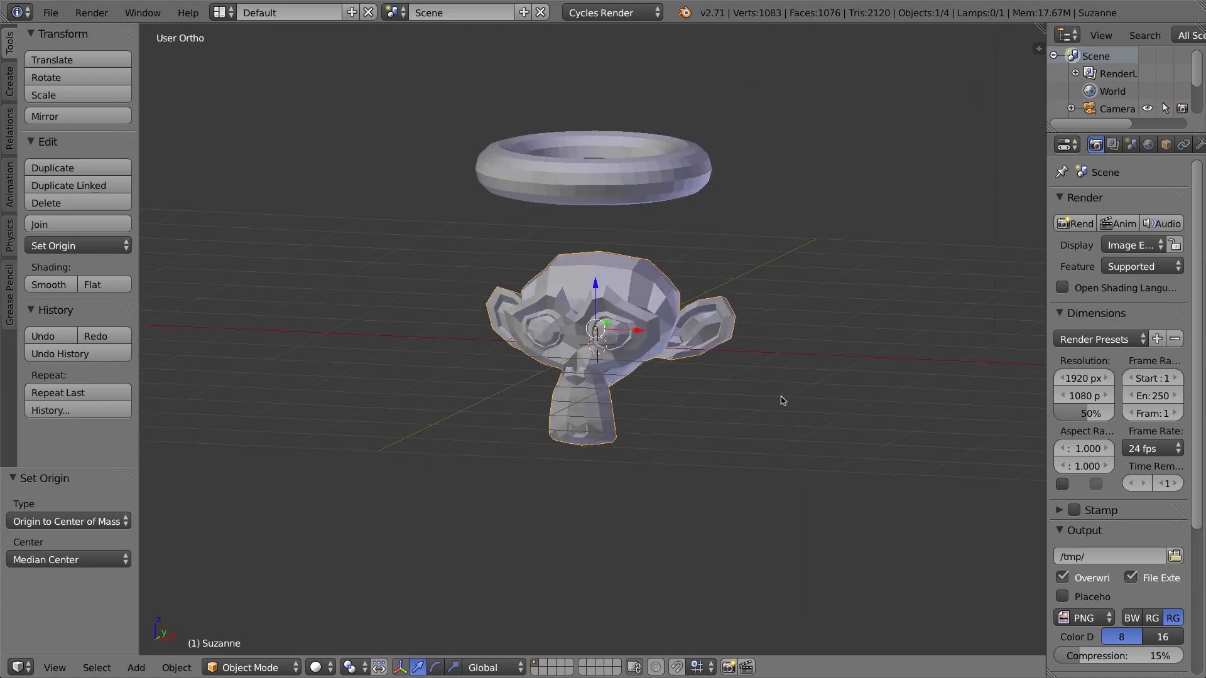